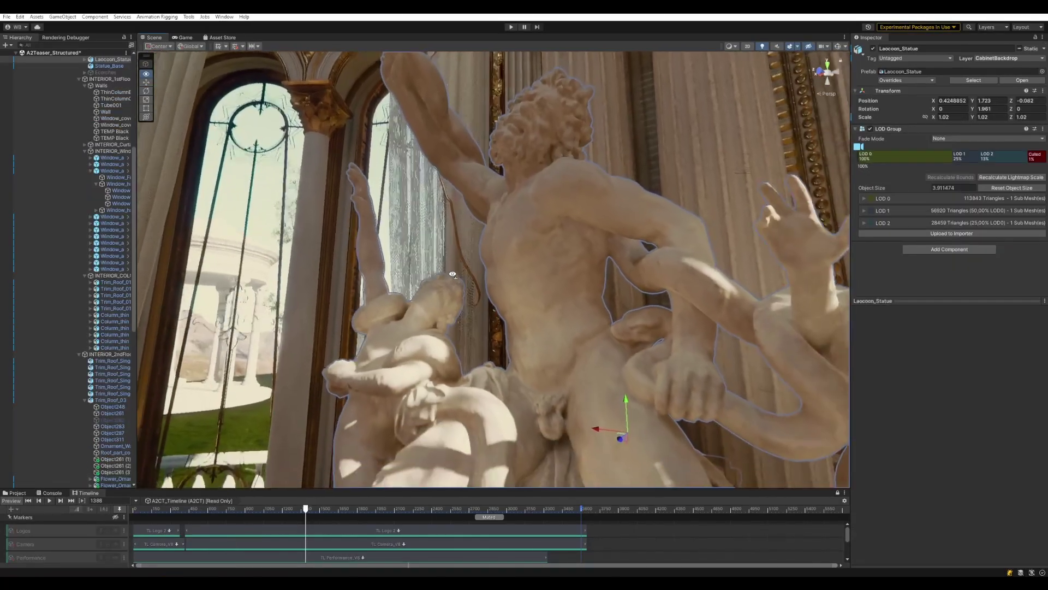
# - Tilt the view down to the statue's base and slide the column left to X ≈ 1.16
pyautogui.moveTo(452, 274)
pyautogui.mouseDown(button='right')
pyautogui.moveTo(510, 360)
pyautogui.moveTo(527, 368)
pyautogui.mouseUp(button='right')
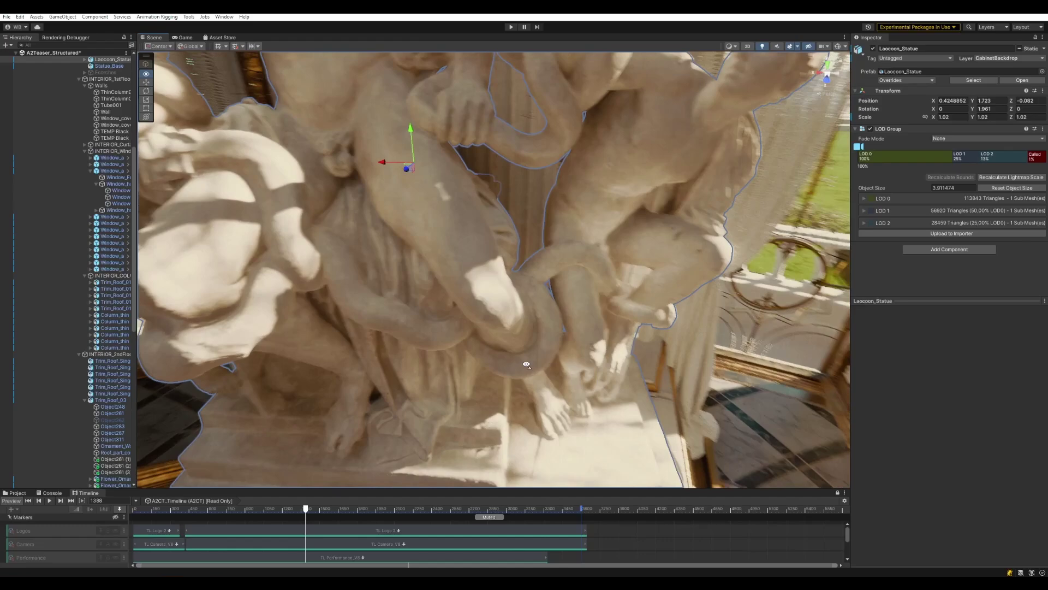
pyautogui.moveTo(559, 267); pyautogui.dragTo(508, 288)
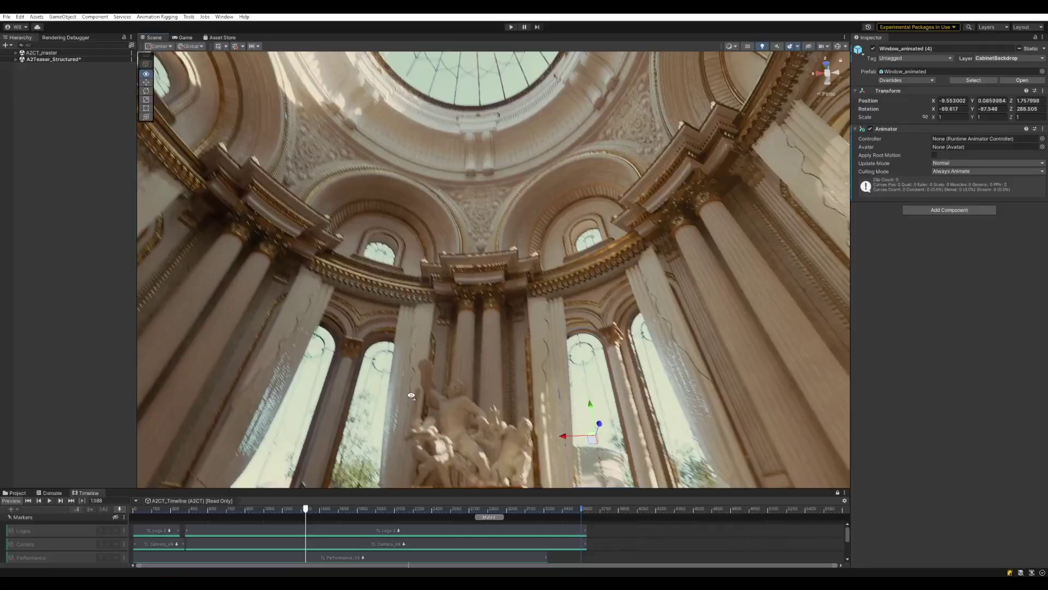
pyautogui.moveTo(385, 368)
pyautogui.mouseDown(button='right')
pyautogui.moveTo(392, 376)
pyautogui.moveTo(357, 353)
pyautogui.mouseUp(button='right')
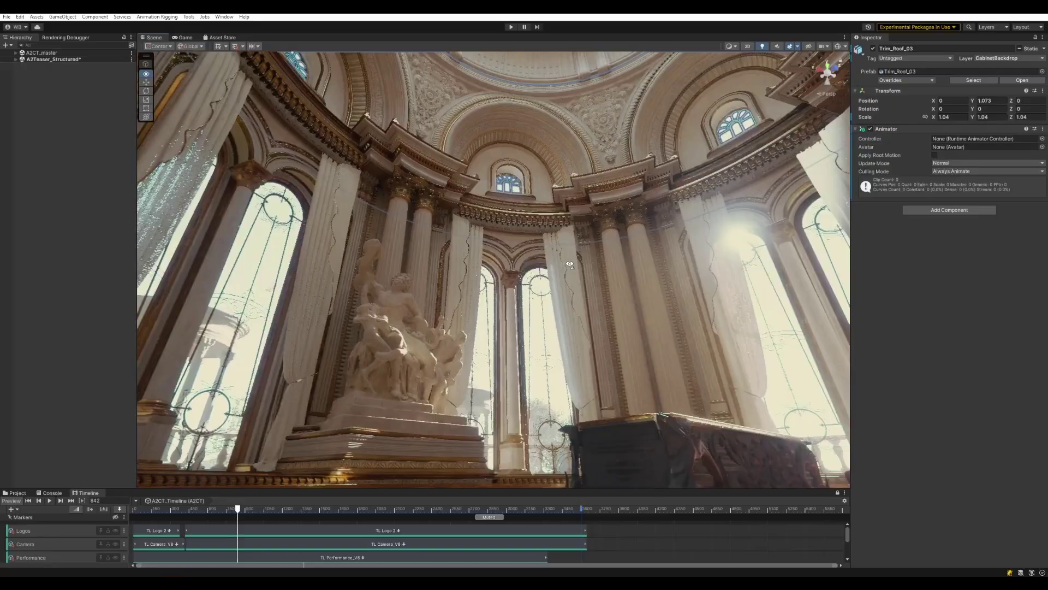
pyautogui.moveTo(570, 265); pyautogui.dragTo(652, 265, button='right')
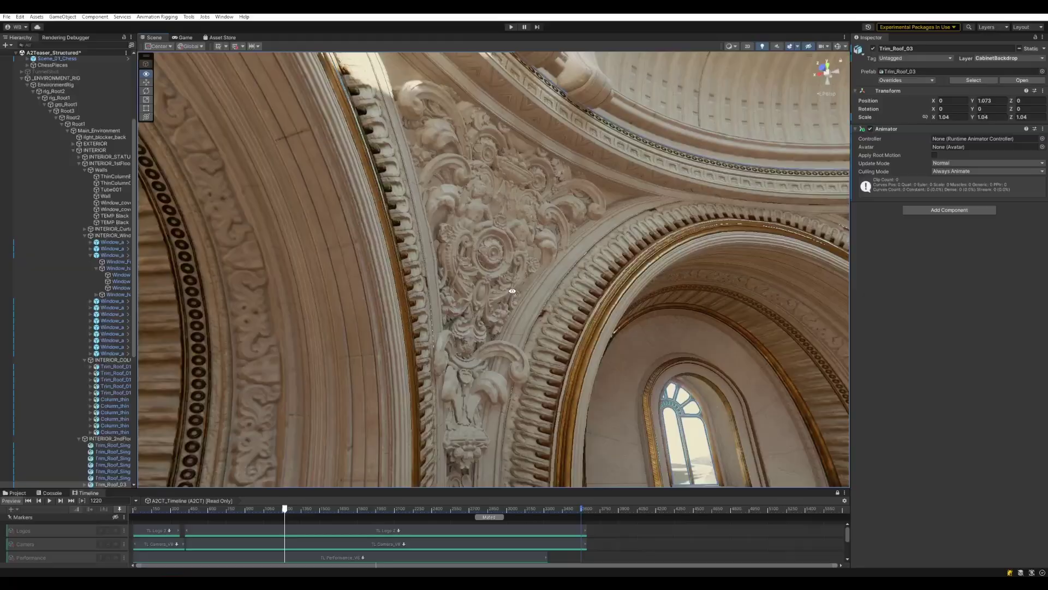
pyautogui.moveTo(512, 290); pyautogui.dragTo(562, 262, button='right')
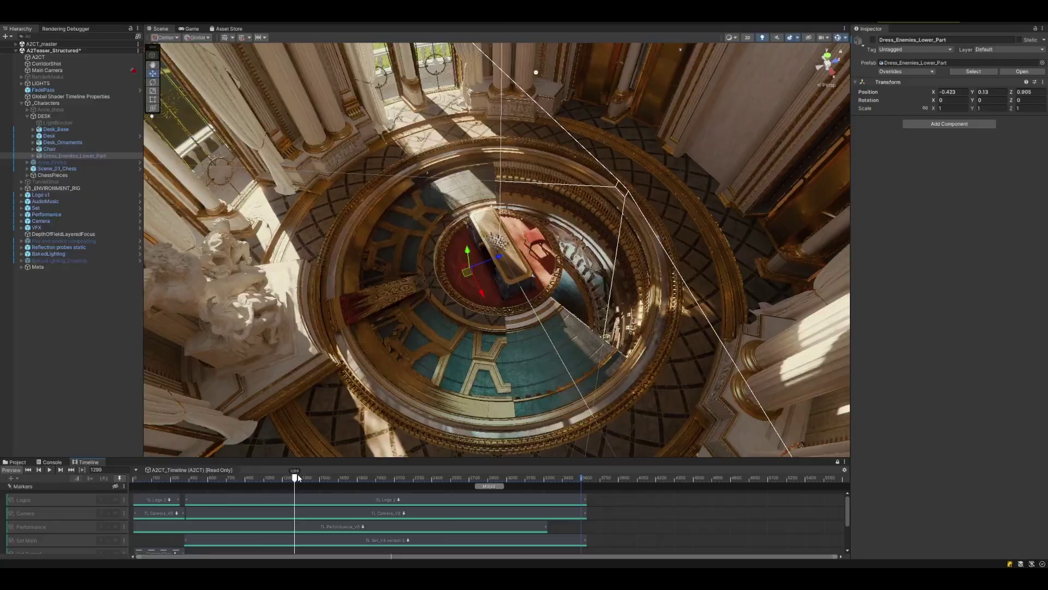
pyautogui.moveTo(323, 478); pyautogui.dragTo(398, 479)
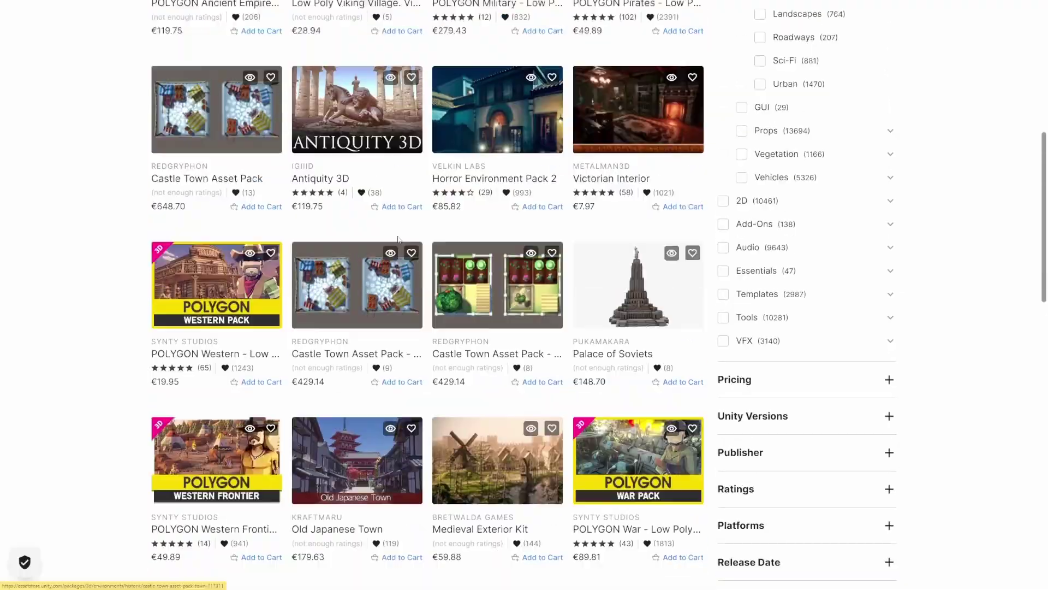
pyautogui.scroll(1, 398, 238)
# - Open the Antiquity 3D pack page and page through its full-screen gallery to image 7/24
pyautogui.click(358, 148)
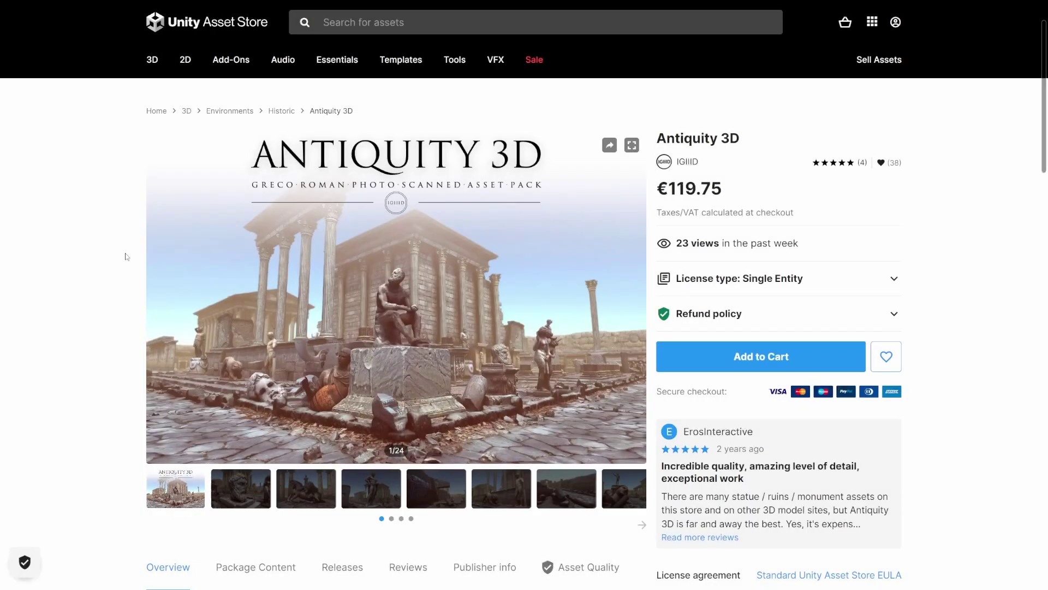
pyautogui.click(305, 488)
pyautogui.click(632, 145)
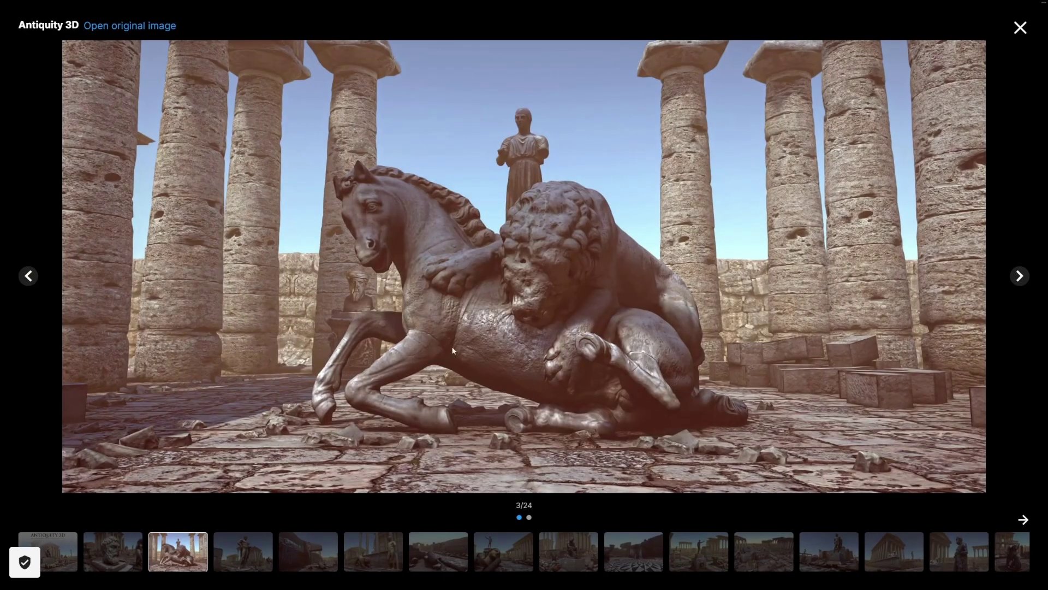
pyautogui.click(254, 555)
pyautogui.click(332, 554)
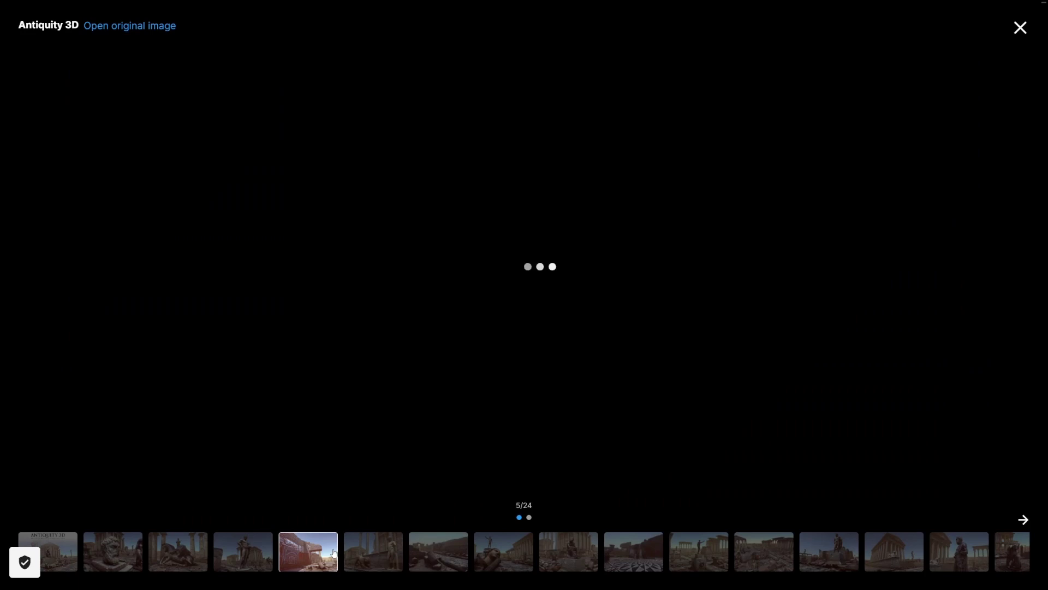
pyautogui.click(419, 546)
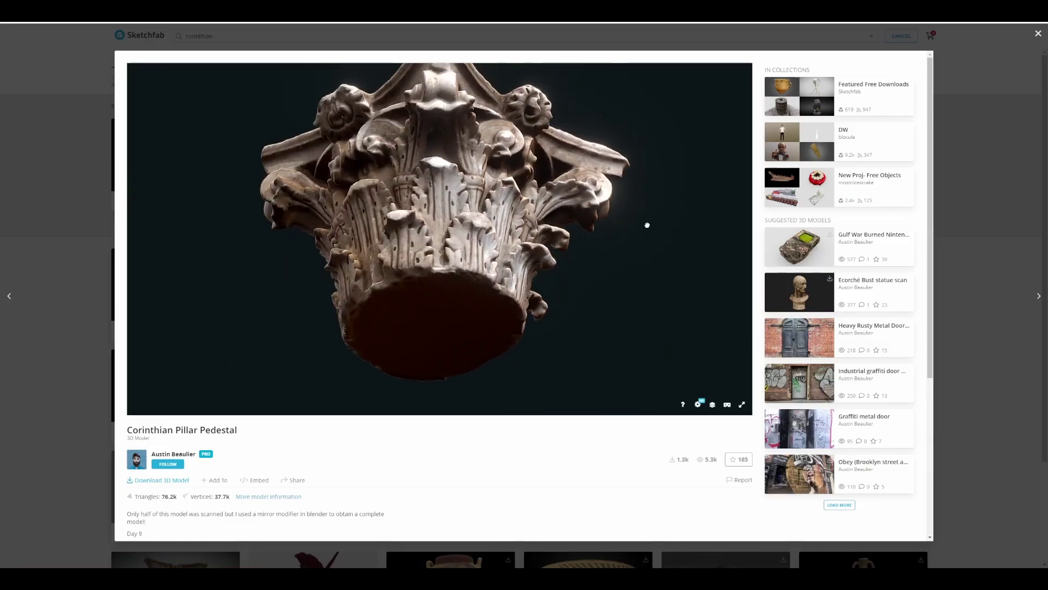
# - Orbit the Corinthian Pillar Pedestal capital to a level side view
pyautogui.moveTo(664, 229); pyautogui.dragTo(700, 248)
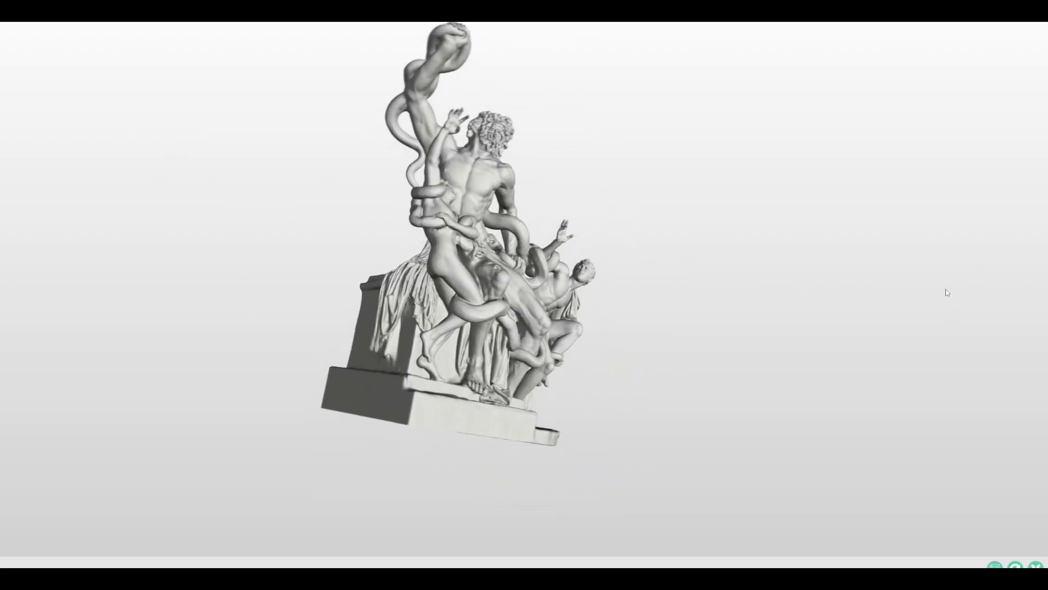
pyautogui.scroll(3, 753, 282)
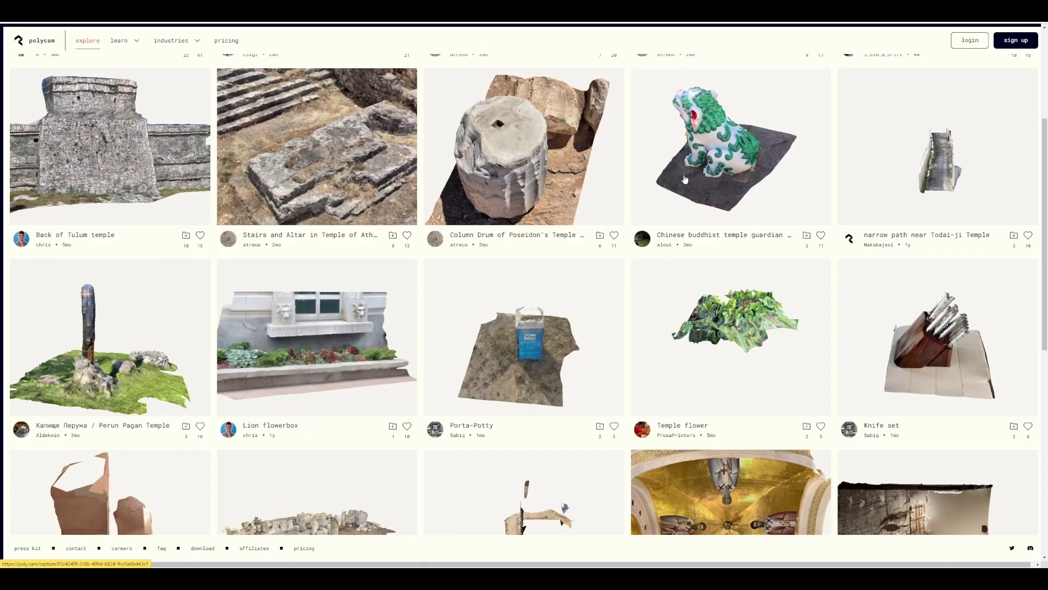
pyautogui.scroll(-3, 684, 174)
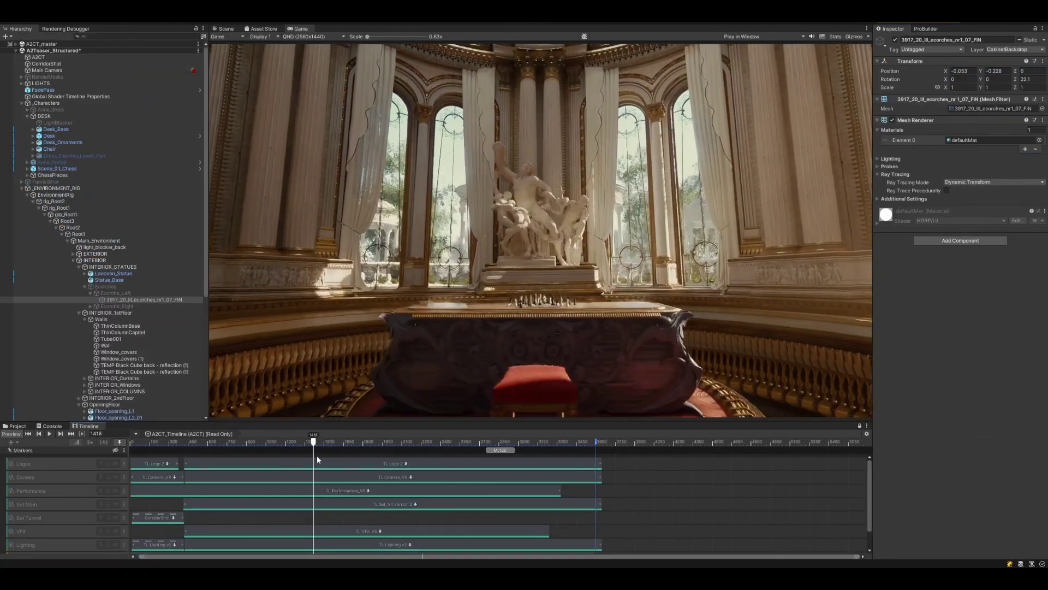
# - Scrub the temple cinematic back to an earlier frame and fly closer to Column_Cap
pyautogui.moveTo(306, 454); pyautogui.dragTo(281, 450)
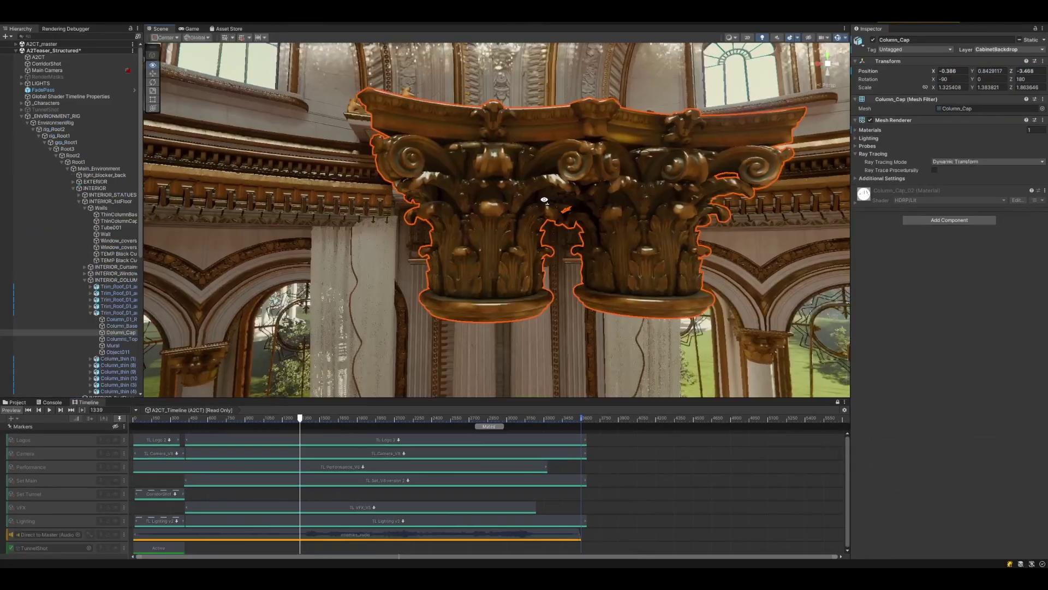
pyautogui.moveTo(544, 199); pyautogui.dragTo(496, 189, button='right')
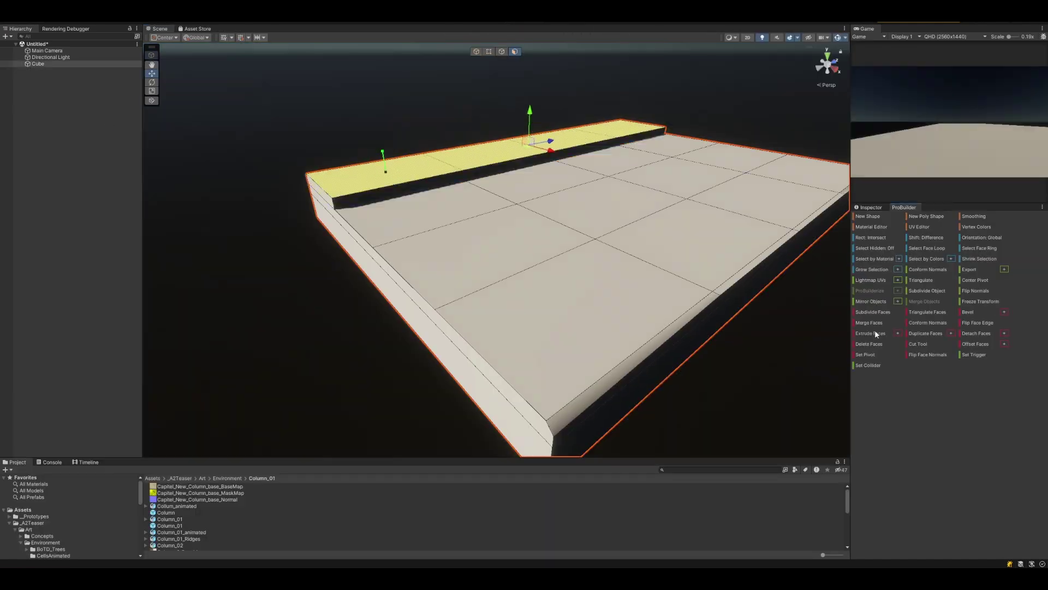
# - Extrude the floor's top face into a tall wall and duplicate it to the right side
pyautogui.click(874, 330)
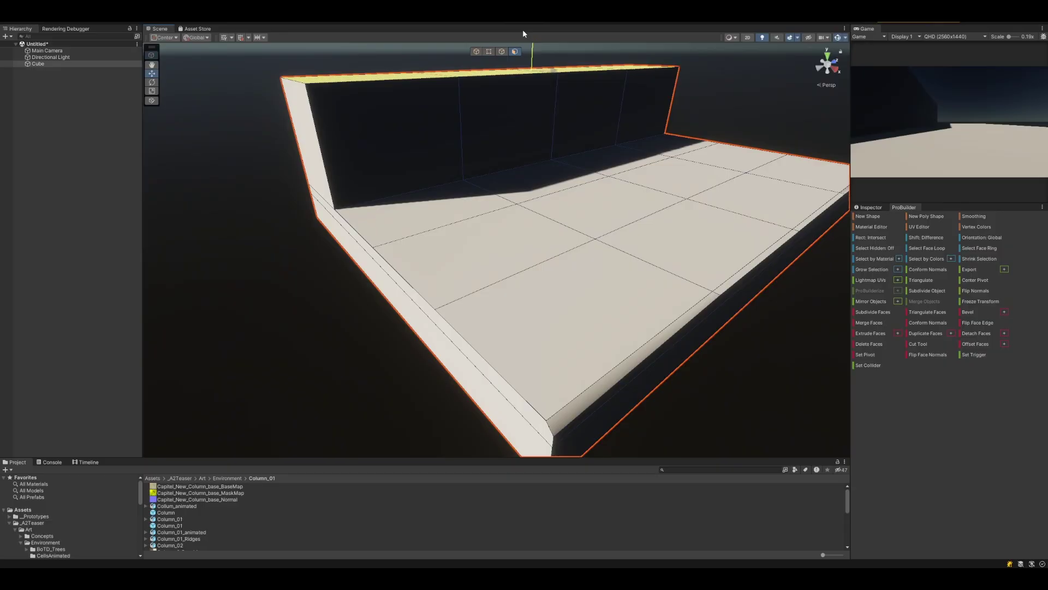
pyautogui.keyDown('alt'); pyautogui.moveTo(452, 180); pyautogui.dragTo(679, 267); pyautogui.keyUp('alt')
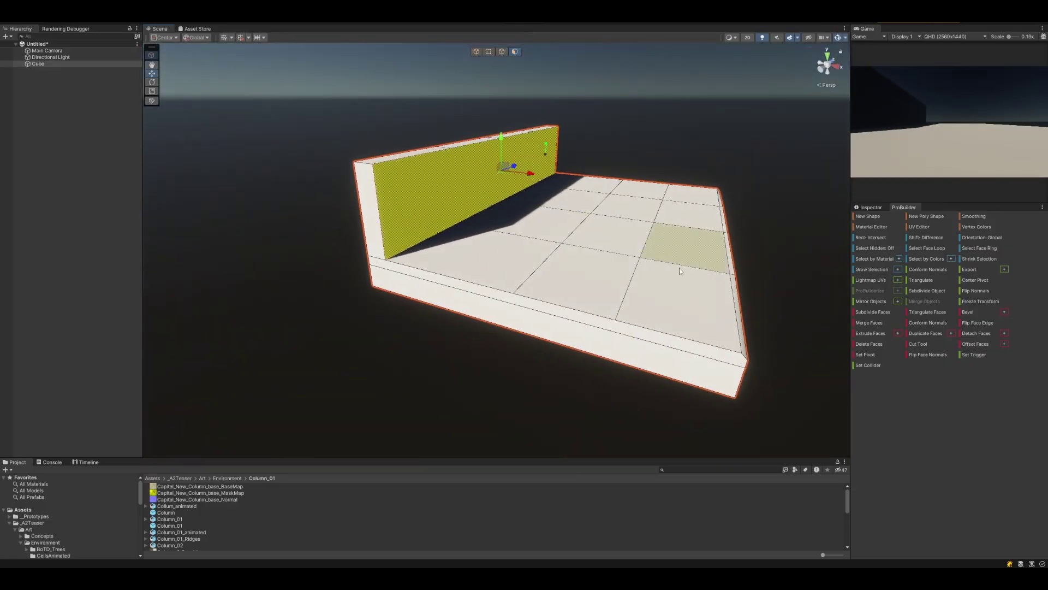
pyautogui.hotkey('ctrl', 'd')
pyautogui.moveTo(619, 142)
pyautogui.keyDown('alt'); pyautogui.mouseDown()
pyautogui.moveTo(680, 217)
pyautogui.moveTo(471, 211)
pyautogui.moveTo(553, 209)
pyautogui.mouseUp(); pyautogui.keyUp('alt')
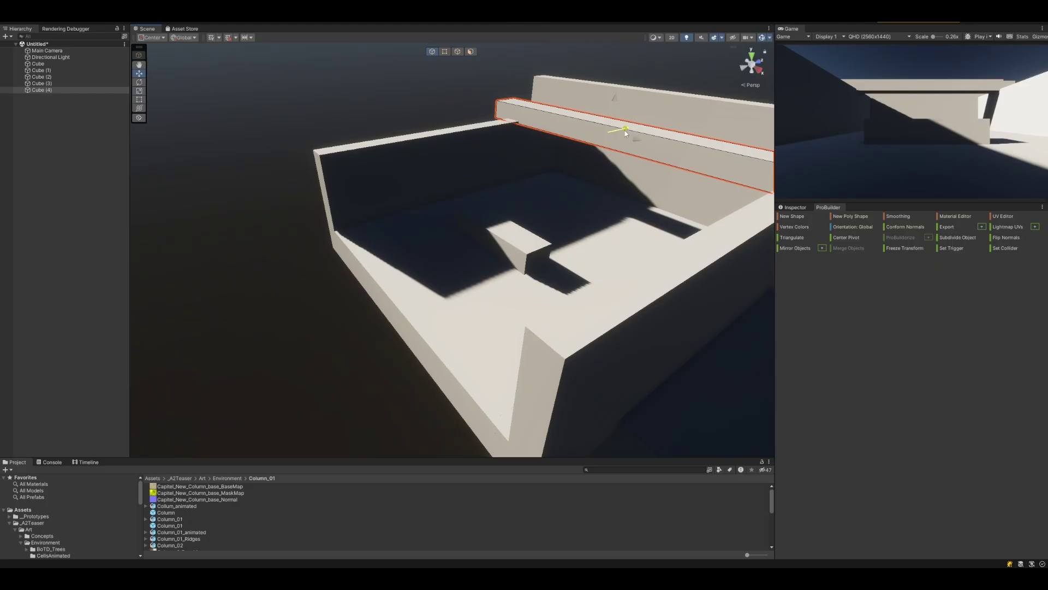
# - Duplicate a beam further along the overhead row, then select the camera and another block
pyautogui.hotkey('ctrl', 'd')
pyautogui.moveTo(532, 158)
pyautogui.keyDown('alt'); pyautogui.mouseDown()
pyautogui.moveTo(460, 178)
pyautogui.moveTo(315, 265)
pyautogui.mouseUp(); pyautogui.keyUp('alt')
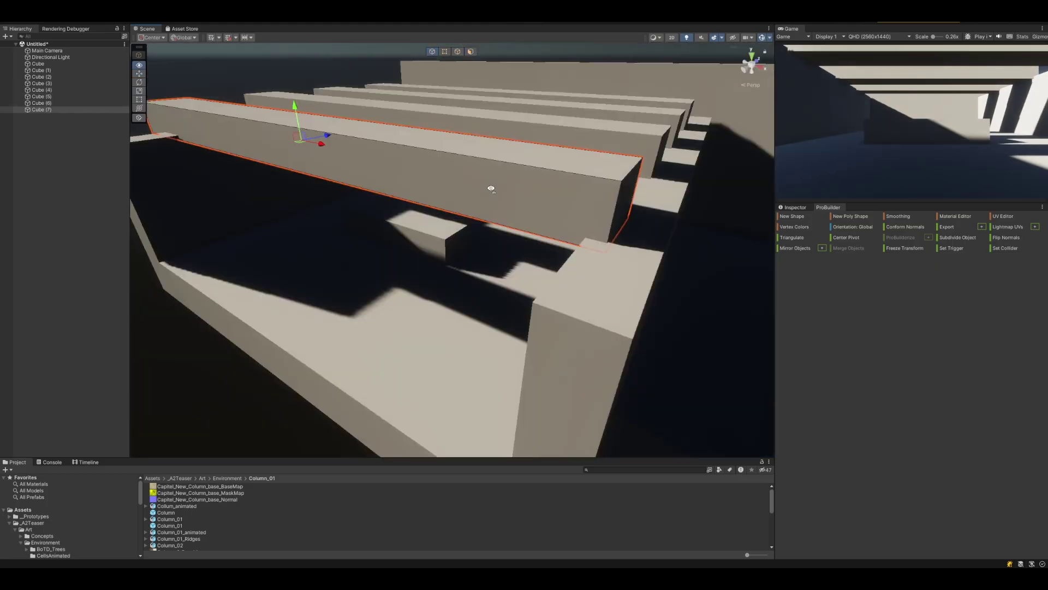
pyautogui.click(316, 265)
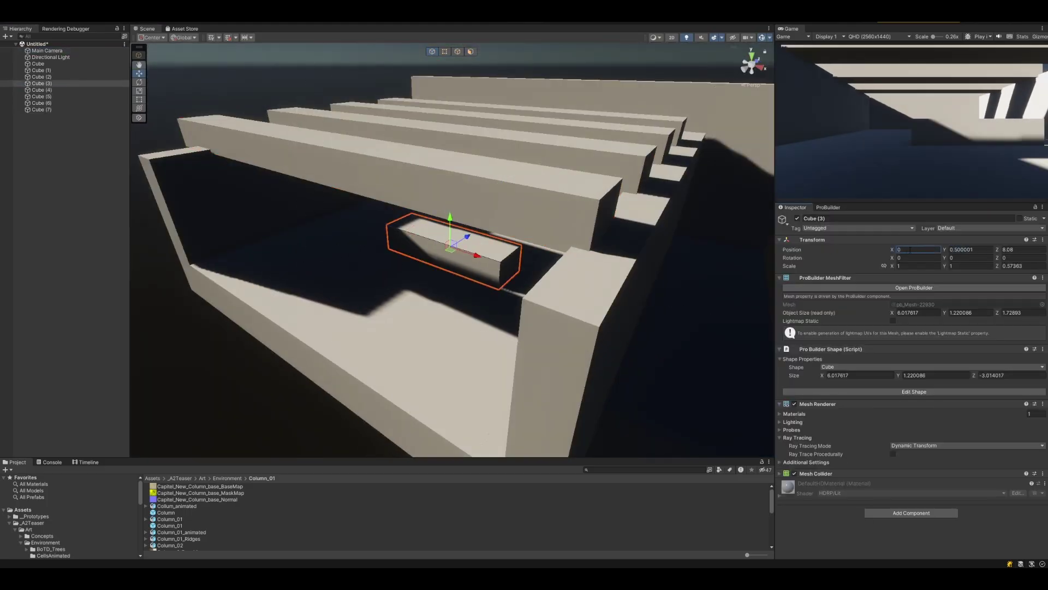
pyautogui.scroll(-5, 539, 296)
pyautogui.click(538, 296)
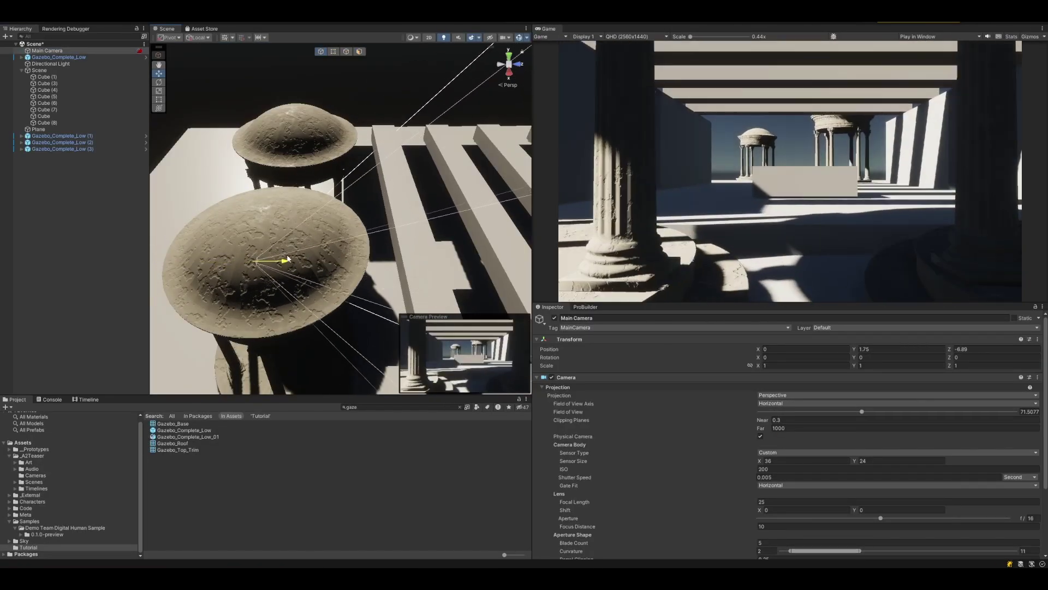
# - Move the main camera into the colonnade, frame Cube (3), and select the gazebo's base
pyautogui.moveTo(265, 259); pyautogui.dragTo(311, 258)
pyautogui.moveTo(311, 258); pyautogui.dragTo(495, 99, button='right')
pyautogui.click(360, 218)
pyautogui.press('f')
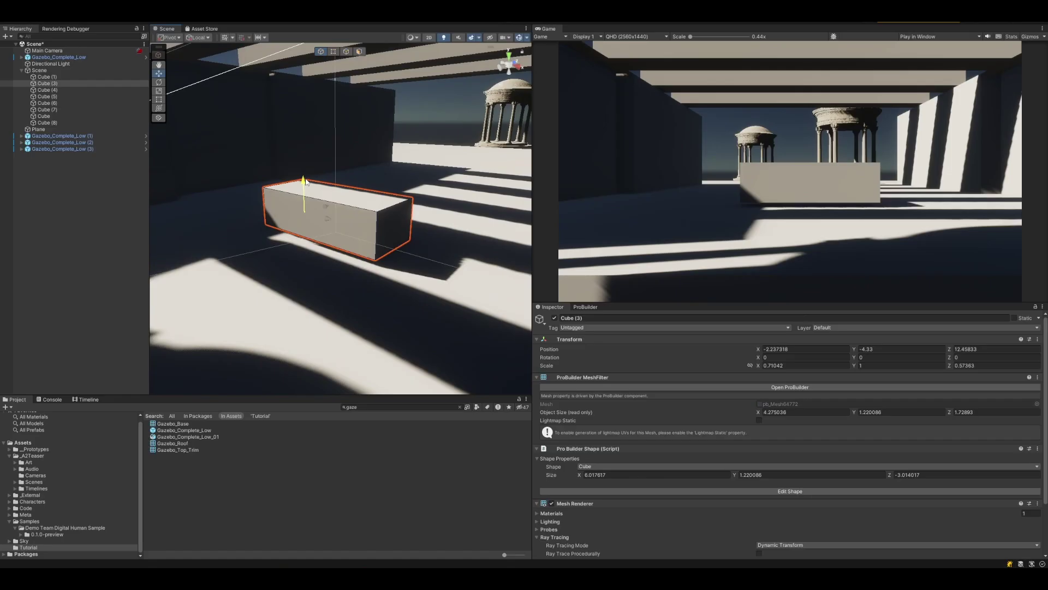
pyautogui.doubleClick(59, 56)
pyautogui.click(60, 90)
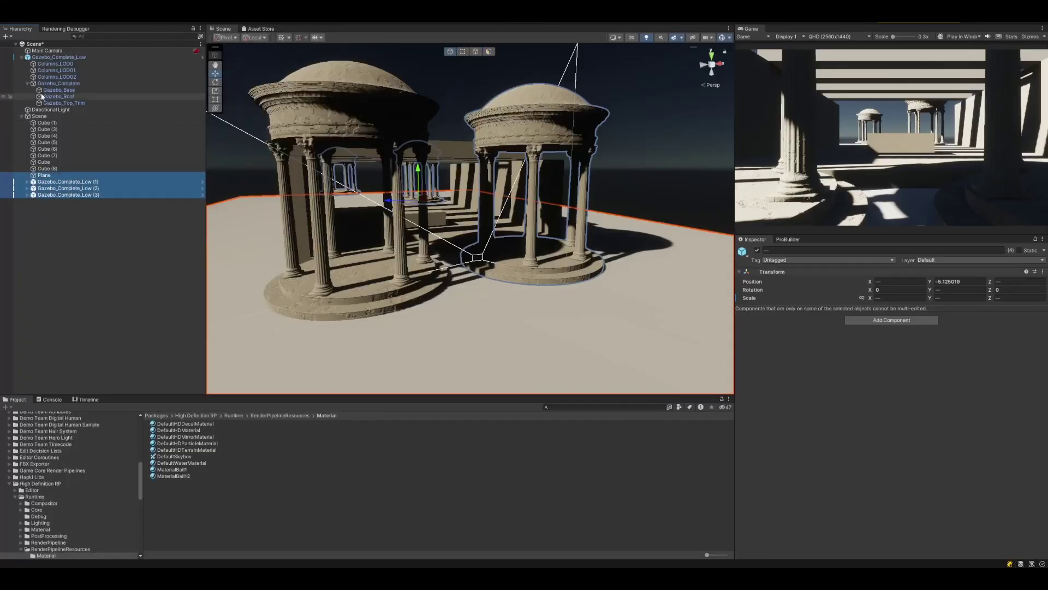
# - Group the camera and scene objects under a new parent named EXPORT
pyautogui.click(41, 65)
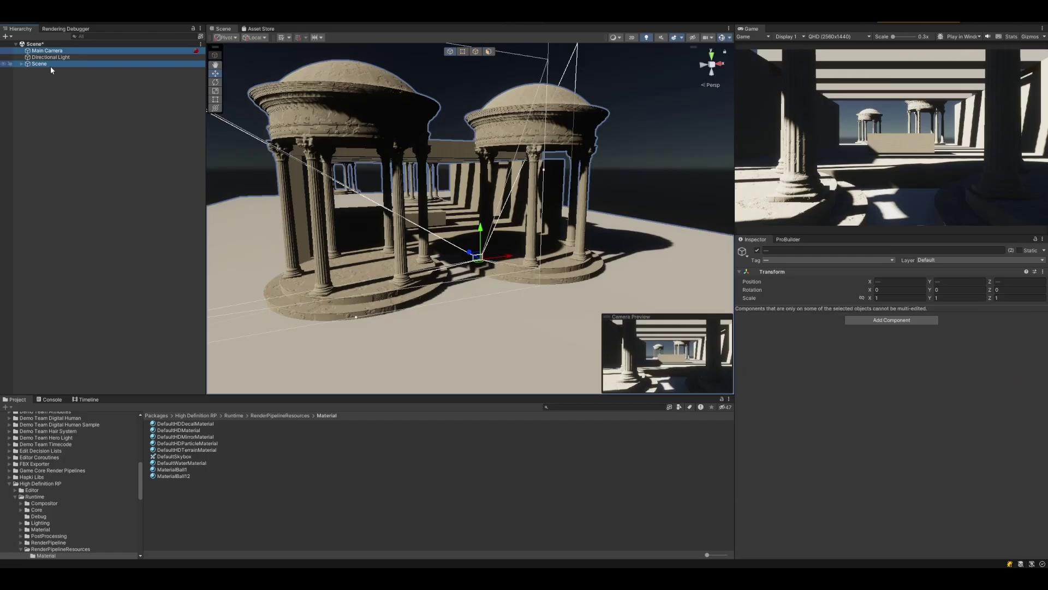
pyautogui.rightClick(59, 92)
pyautogui.click(127, 164)
pyautogui.write('EXPORT')
pyautogui.press('Return')
# - Export the EXPORT group as a binary FBX, setting its export path
pyautogui.rightClick(50, 57)
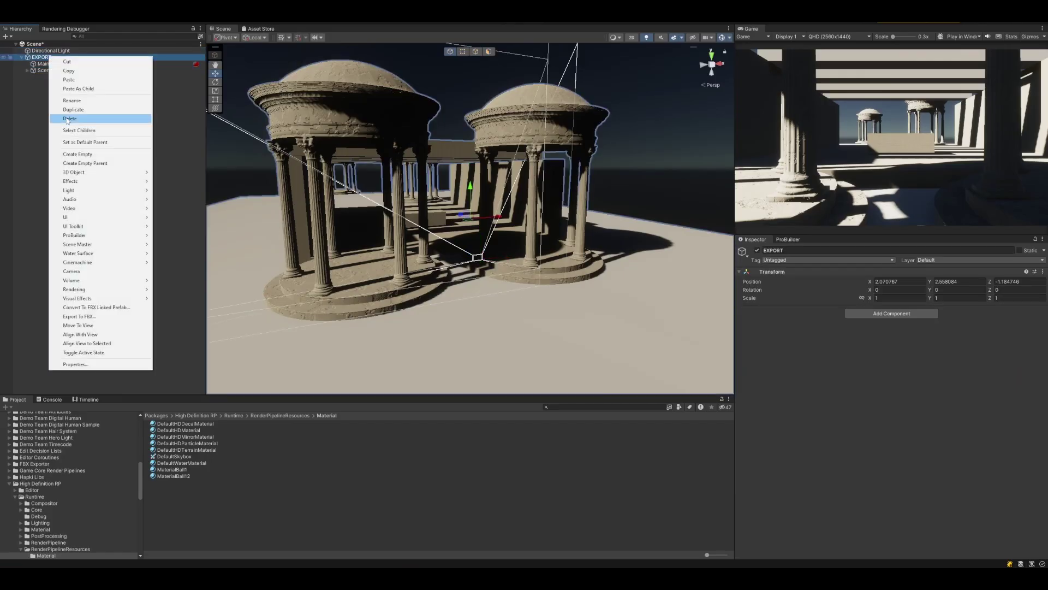
pyautogui.click(75, 315)
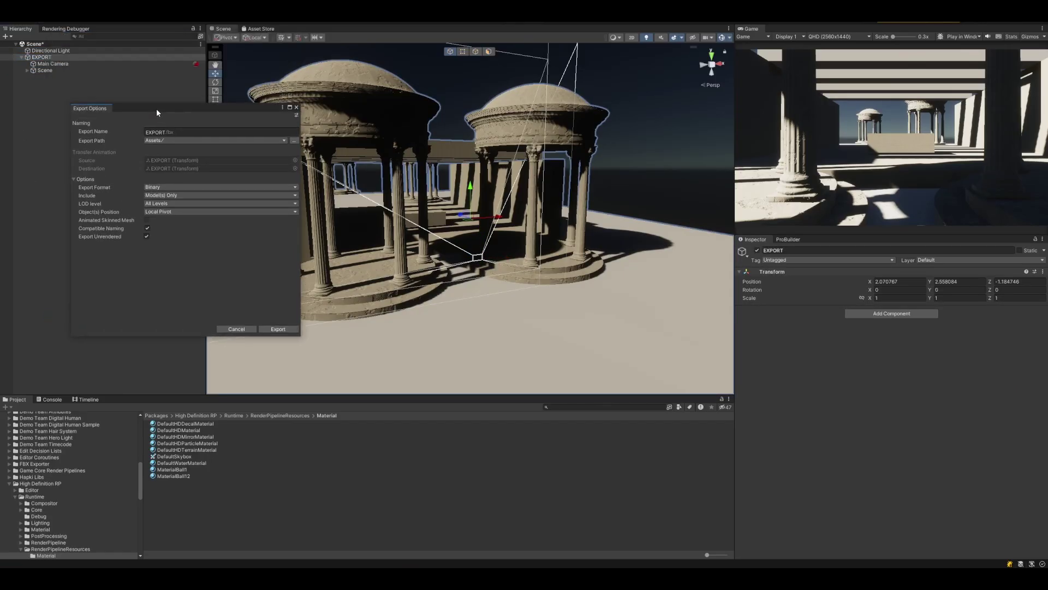
pyautogui.click(294, 142)
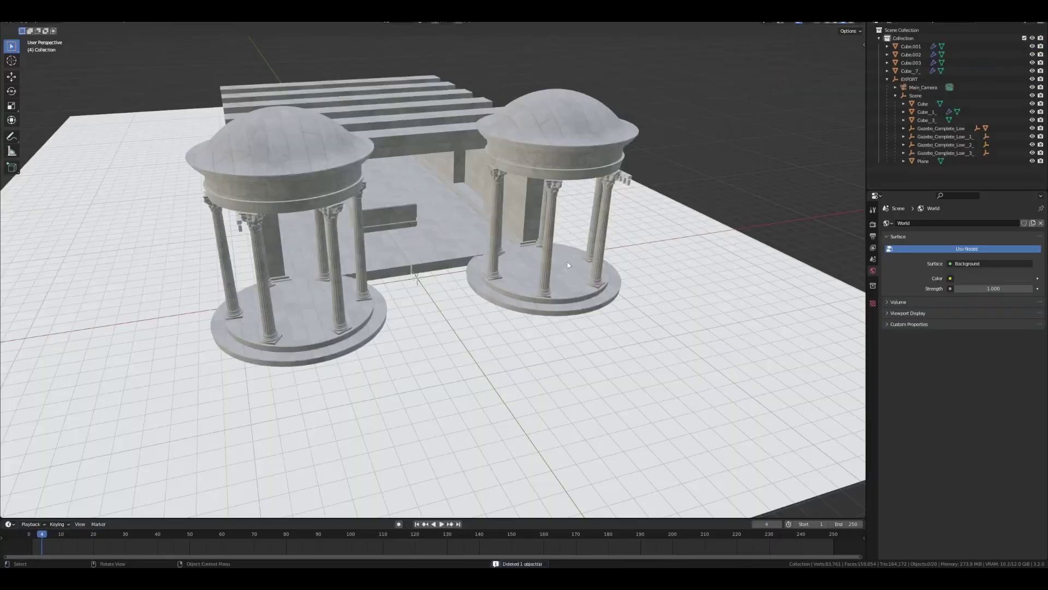
# - Add and scale a cube, then rotate the sun and raise its strength to 7.5
pyautogui.hotkey('shift', 'a')
pyautogui.press('s')
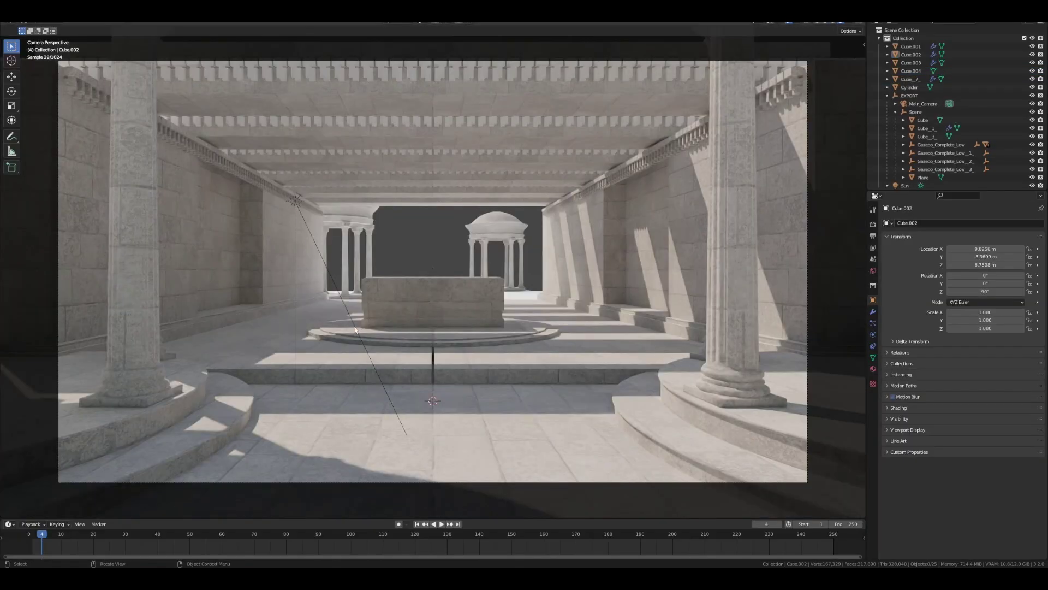
pyautogui.click(355, 329)
pyautogui.press('r')
pyautogui.click(605, 242)
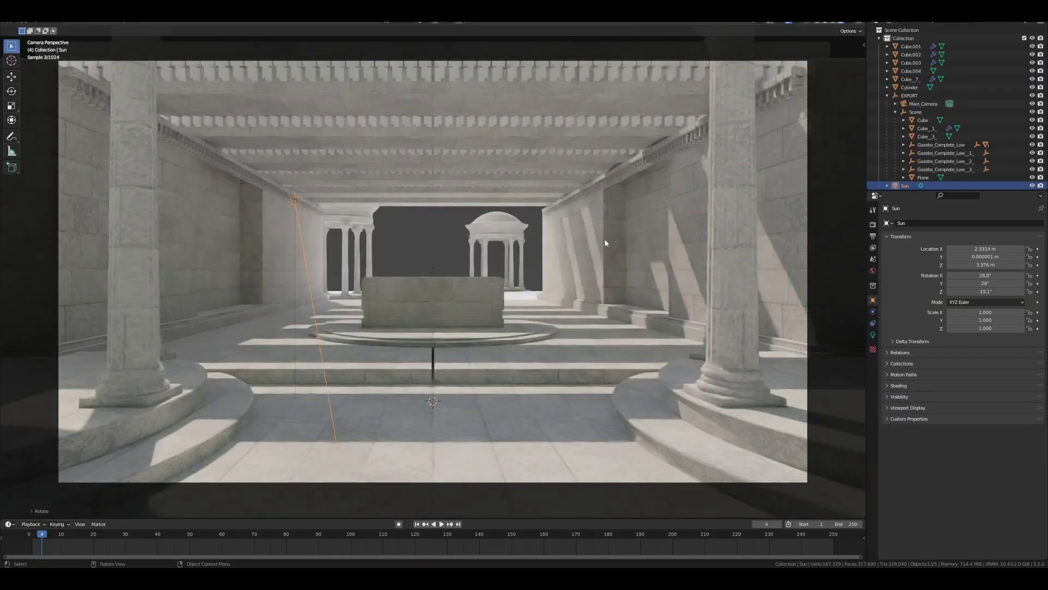
pyautogui.write('7.5')
pyautogui.press('Return')
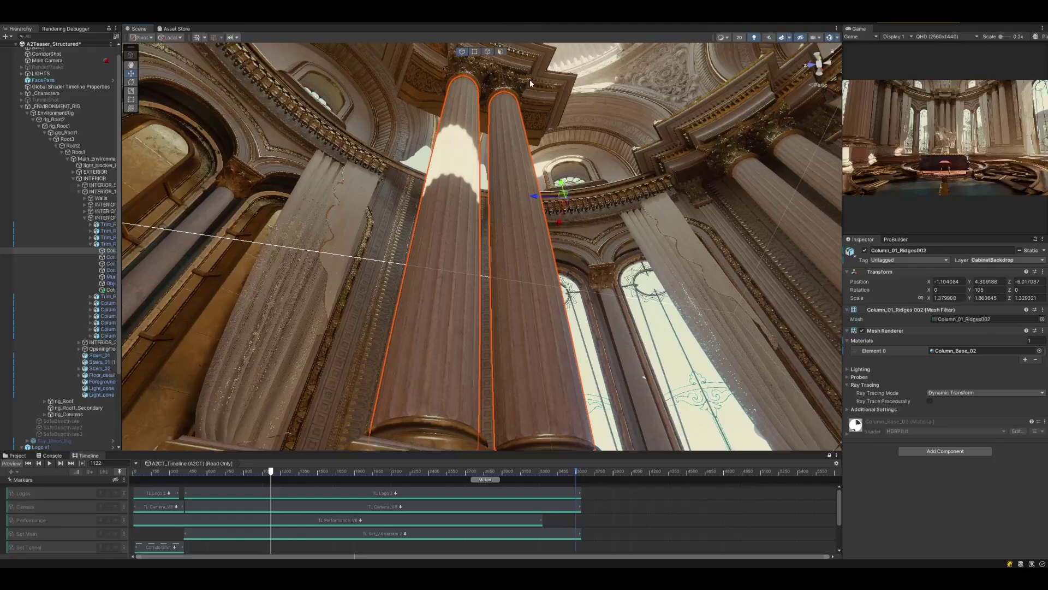
pyautogui.click(531, 83)
pyautogui.press('f')
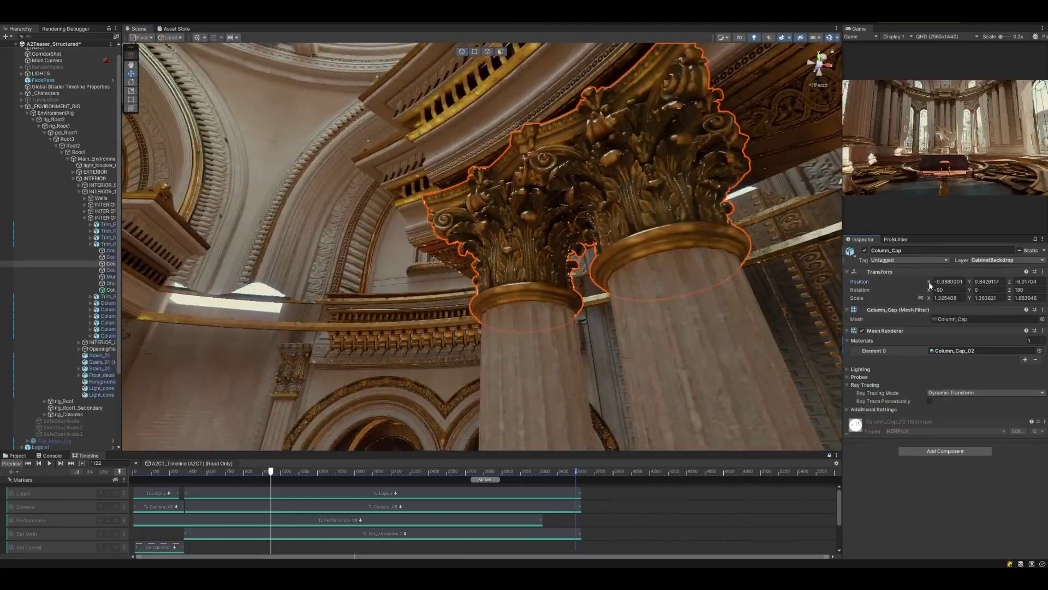
pyautogui.keyDown('alt'); pyautogui.moveTo(623, 197); pyautogui.dragTo(680, 169); pyautogui.keyUp('alt')
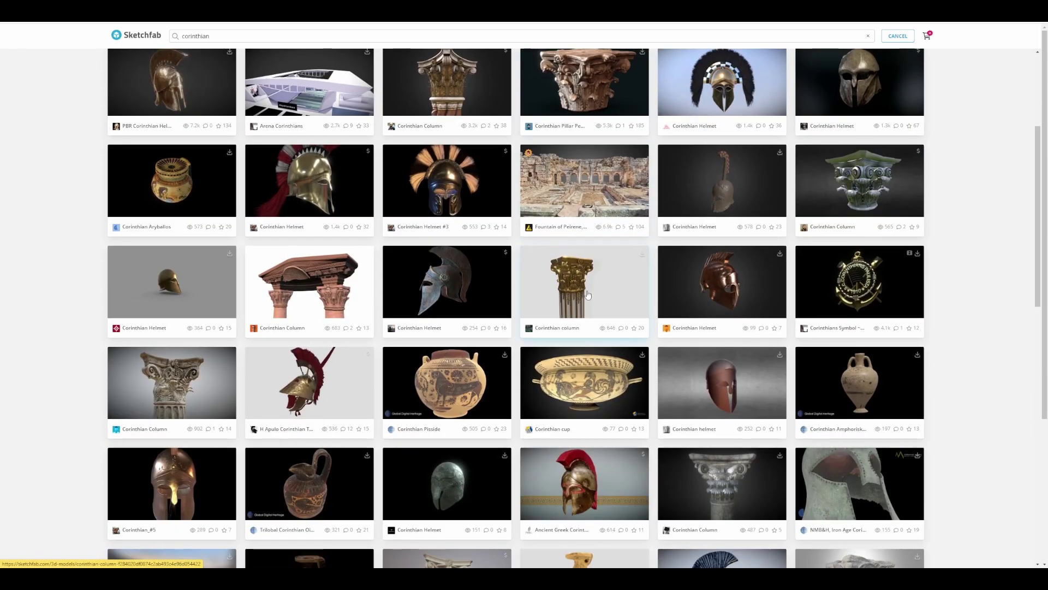
# - Open the Corinthian Column preview, tilt its capital, and compare Matcap with Base Color views
pyautogui.click(188, 368)
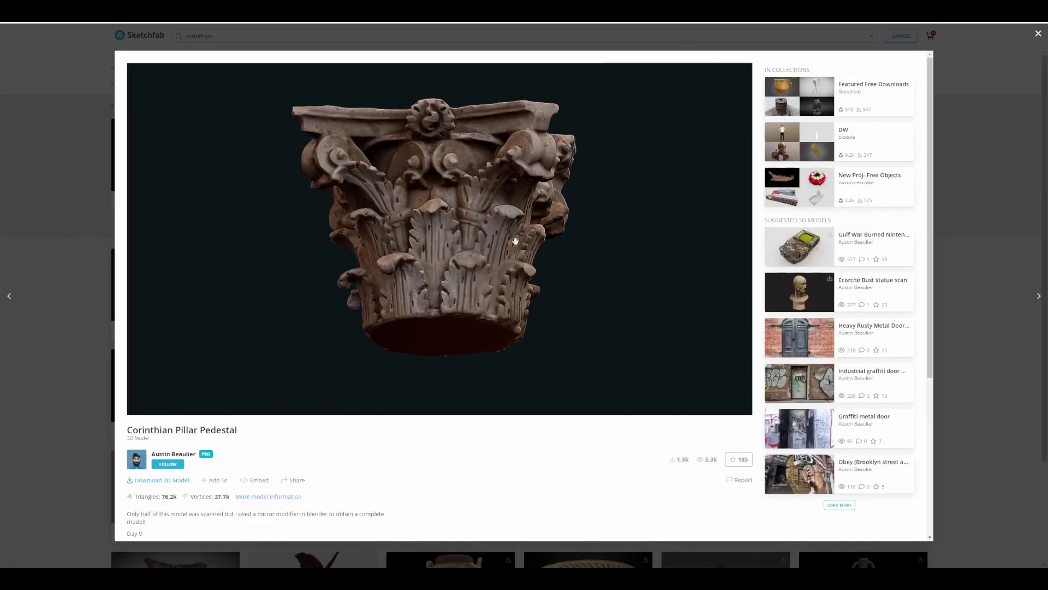
pyautogui.moveTo(515, 240)
pyautogui.mouseDown()
pyautogui.moveTo(537, 261)
pyautogui.moveTo(636, 227)
pyautogui.mouseUp()
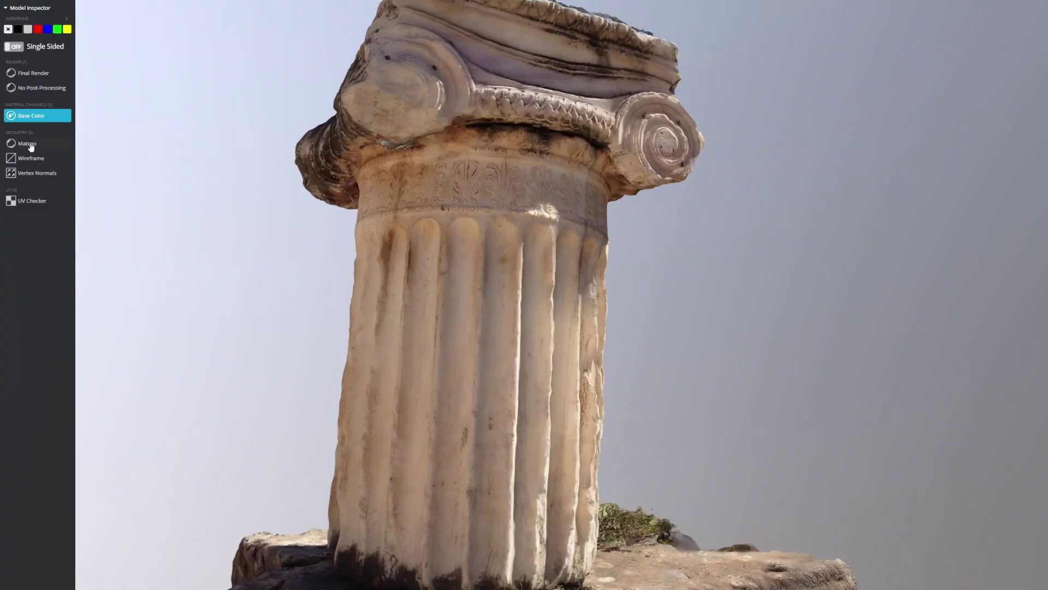
pyautogui.click(31, 144)
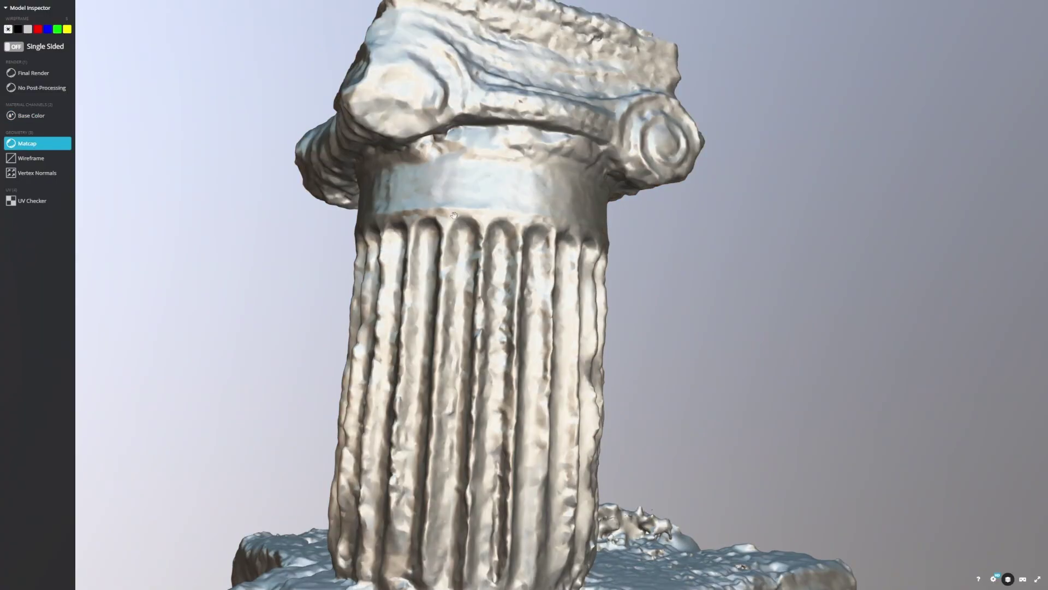
pyautogui.click(32, 115)
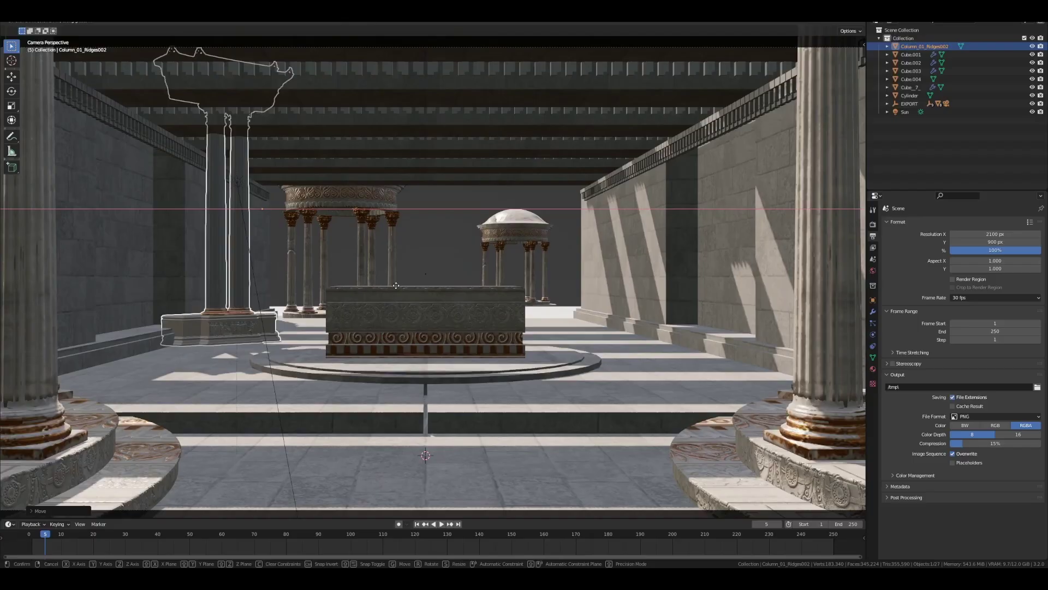
# - Duplicate the column and give the copy a Mirror modifier
pyautogui.hotkey('shift', 'd')
pyautogui.click(690, 314)
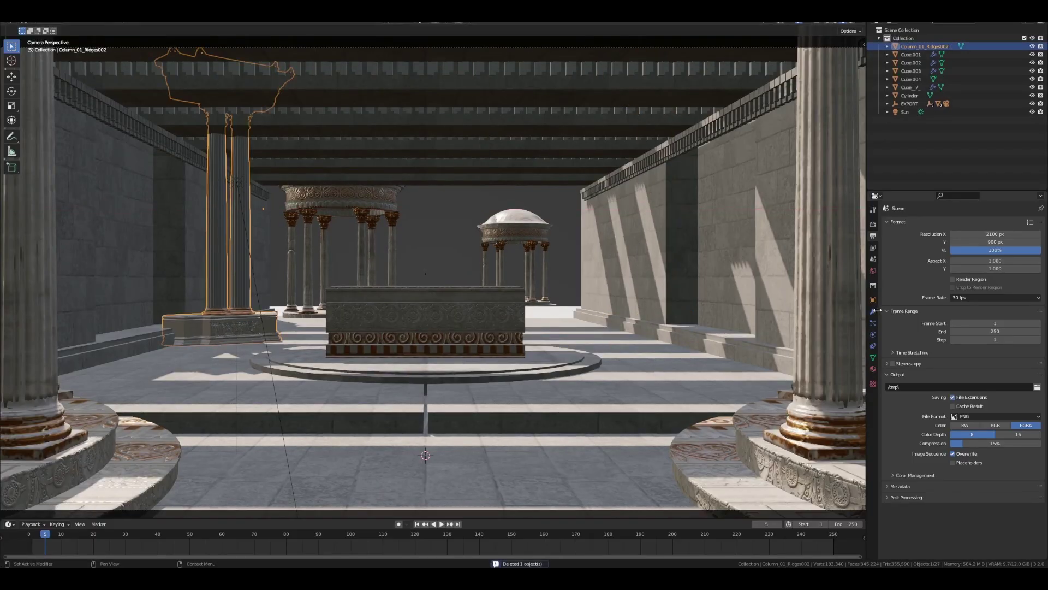
pyautogui.click(874, 311)
pyautogui.click(901, 223)
pyautogui.click(896, 312)
# - Move the ceiling cornice into place and add a Hue Saturation Value node, lowering Hue to gold
pyautogui.click(273, 158)
pyautogui.press('g')
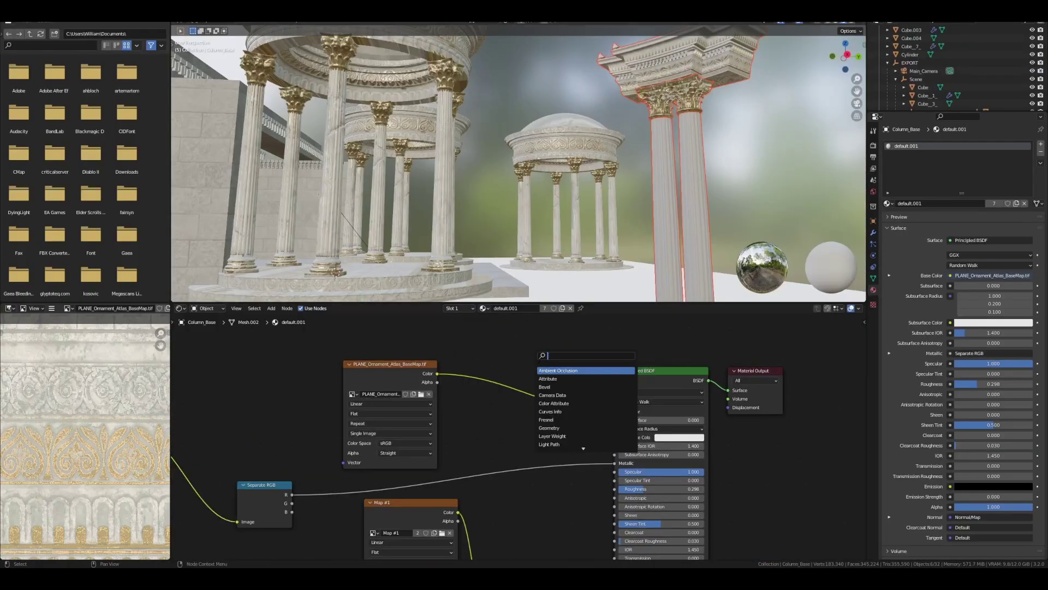
pyautogui.click(483, 377)
pyautogui.scroll(2, 516, 358)
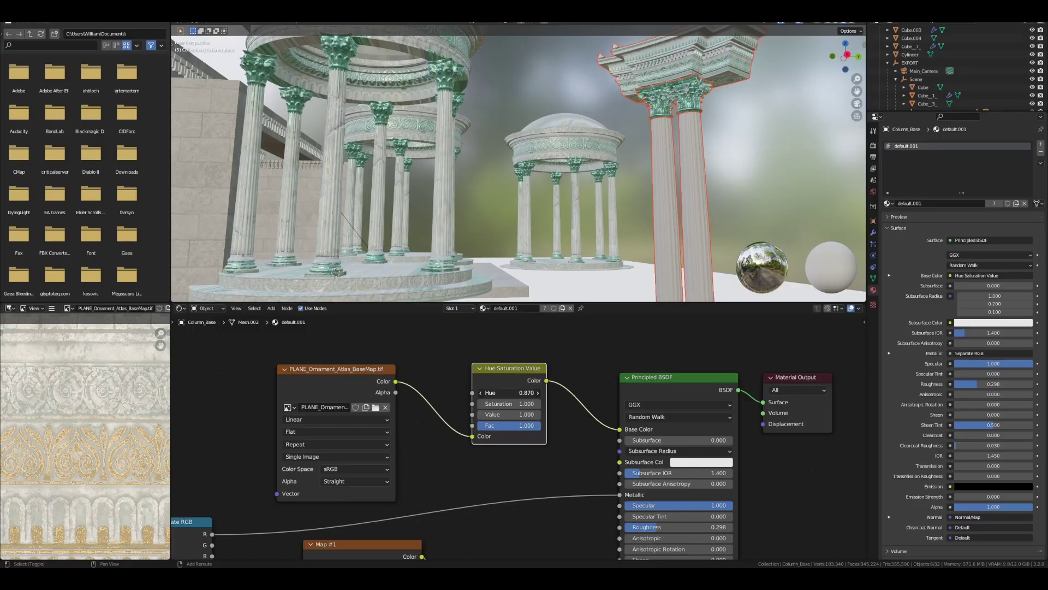
pyautogui.moveTo(516, 393); pyautogui.dragTo(491, 392)
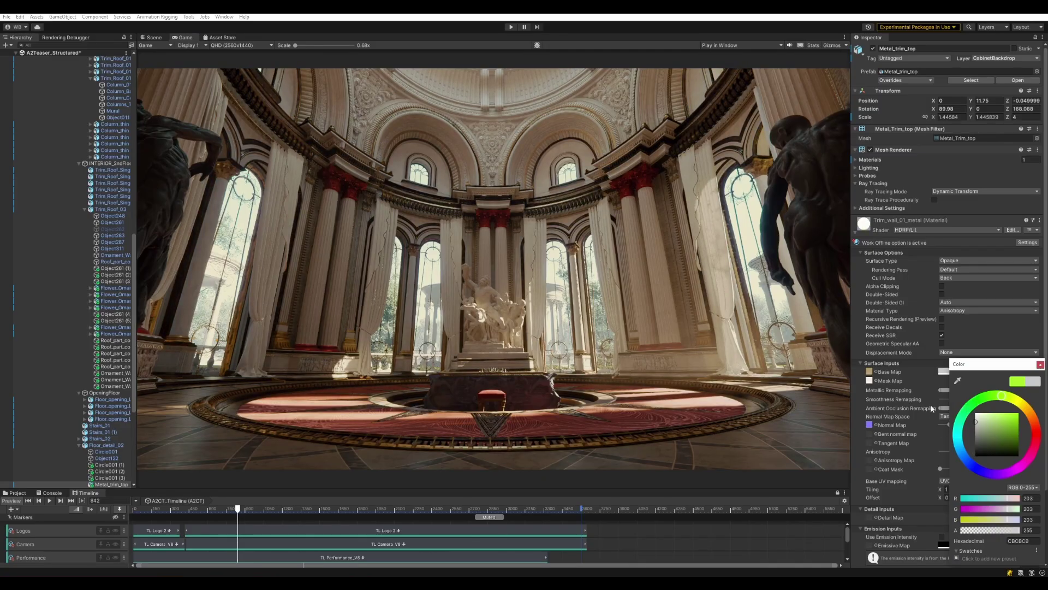
# - Change Trim_wall_01_metal's Base Map colour to white, then to red
pyautogui.click(985, 402)
pyautogui.click(1012, 418)
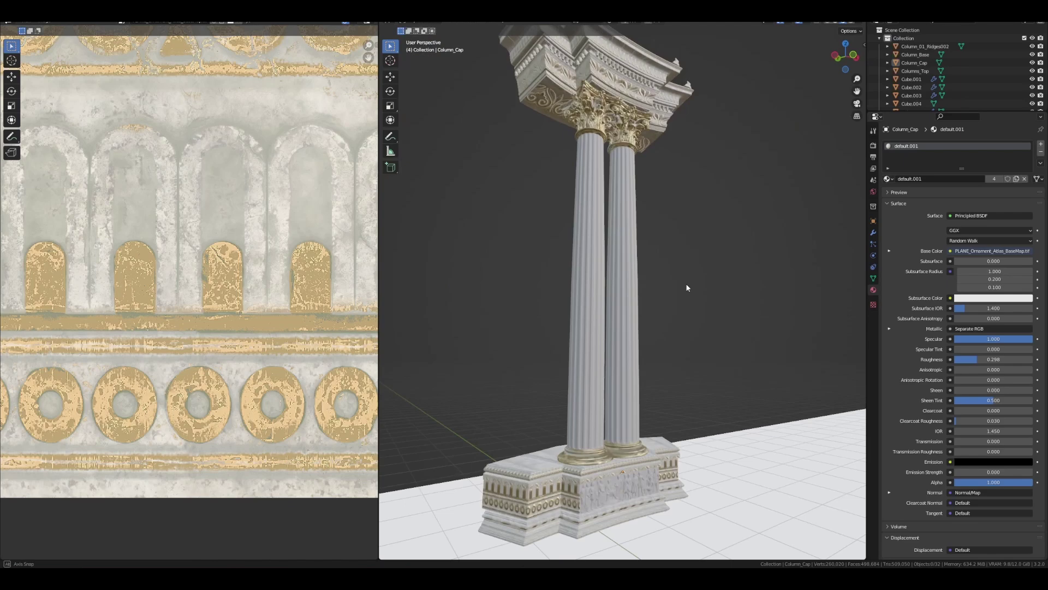
# - Assign the ornament material to the mural part and fit its UV islands onto the trim strip
pyautogui.click(889, 178)
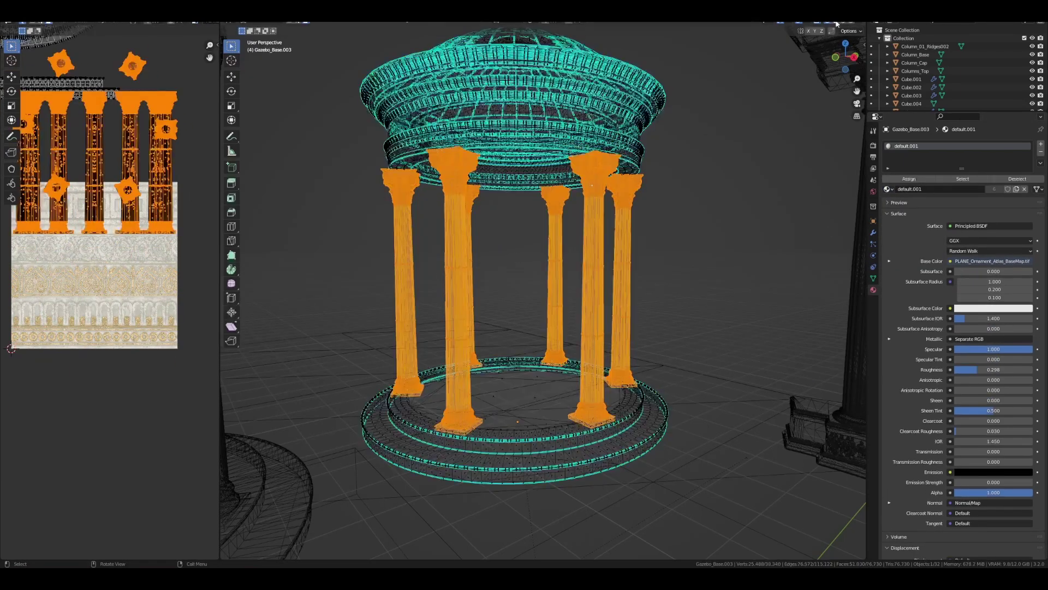
pyautogui.press('Tab')
pyautogui.hotkey('shift', 'z')
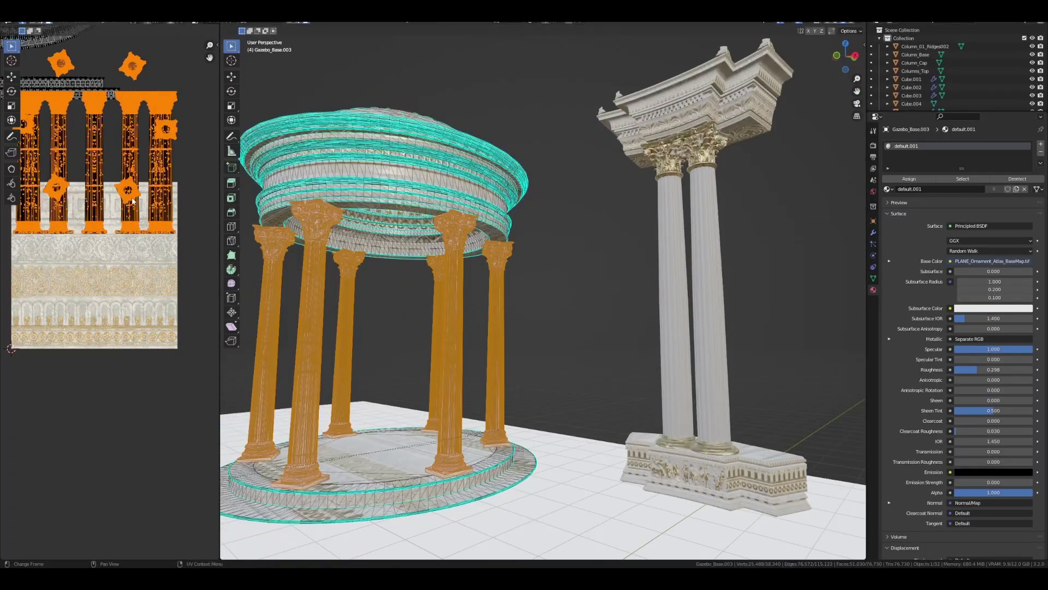
pyautogui.press('Return')
pyautogui.scroll(3, 110, 246)
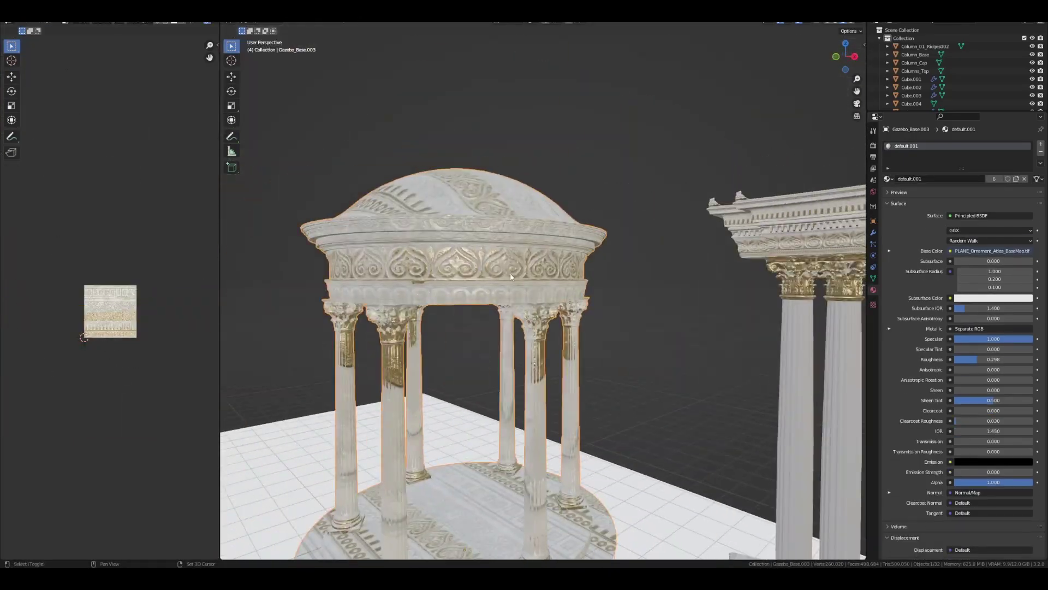
# - Sphere-project the dome's UVs from the top view, then check the gazebo from the side
pyautogui.press('KP_7')
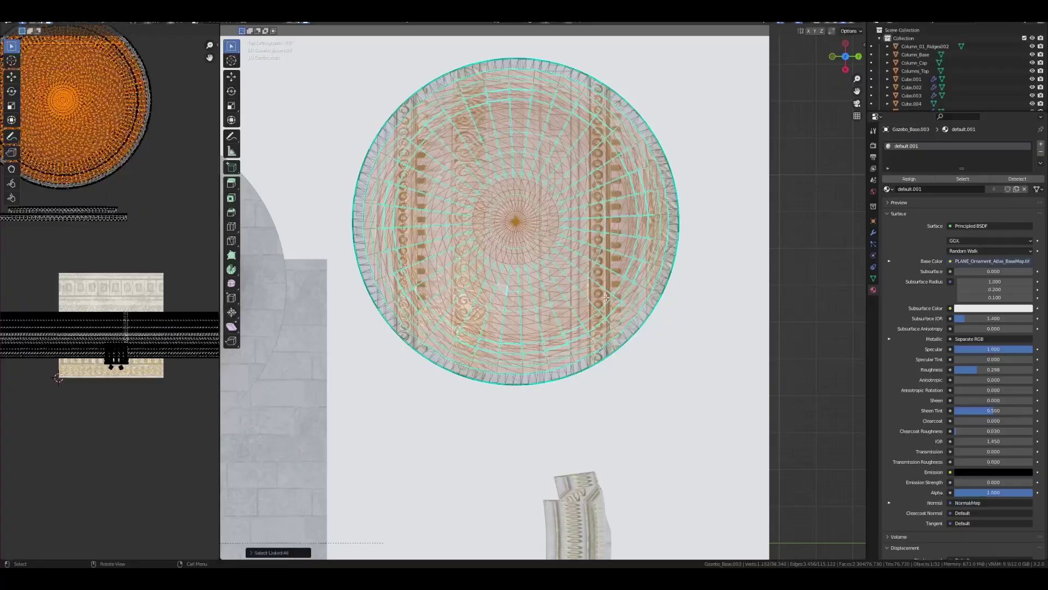
pyautogui.click(509, 273)
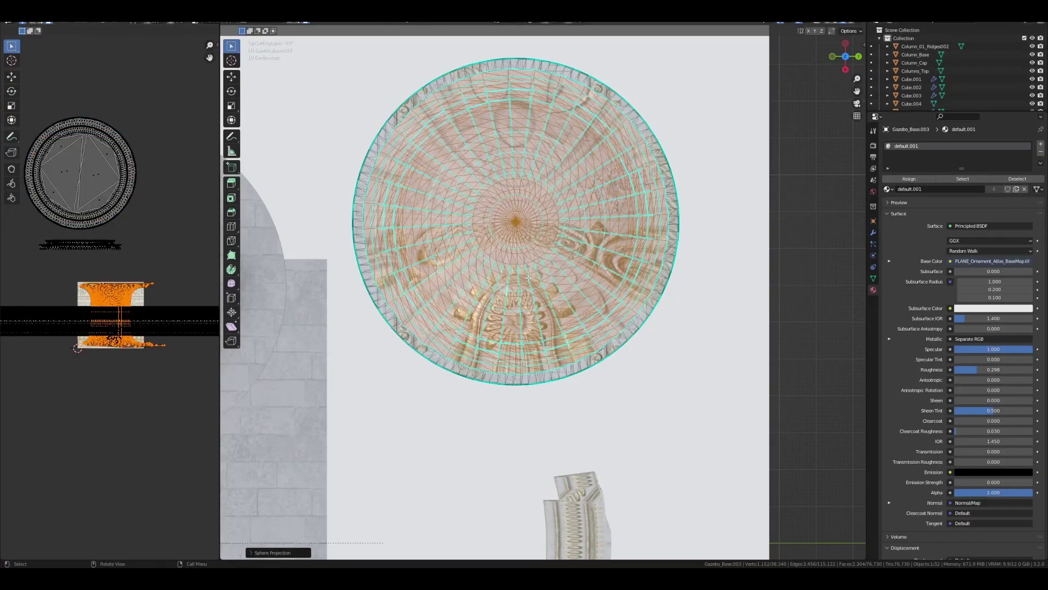
pyautogui.press('u')
pyautogui.click(526, 285)
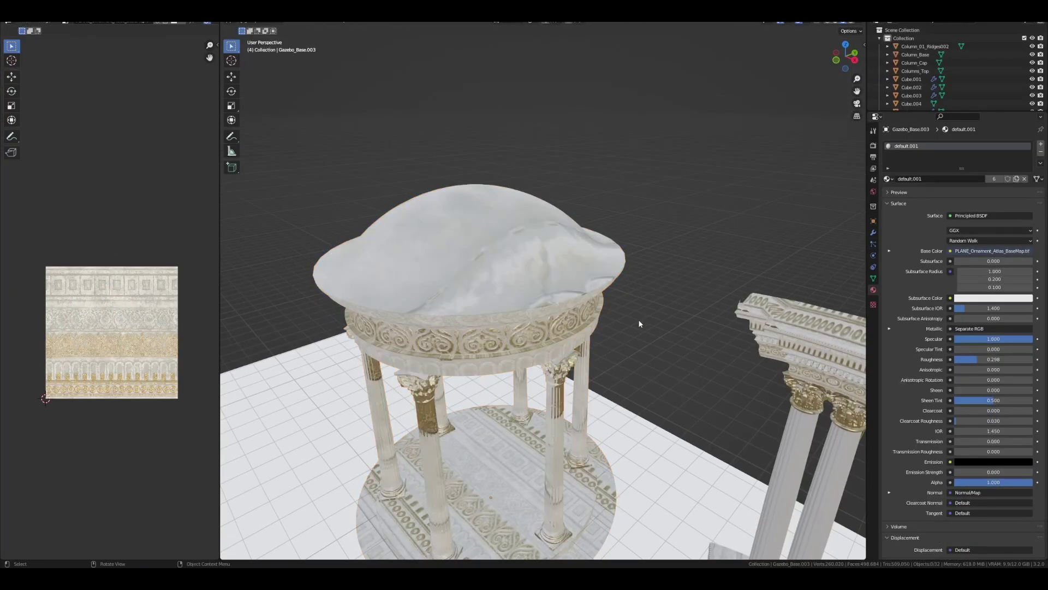
pyautogui.moveTo(639, 324); pyautogui.dragTo(546, 363, button='middle')
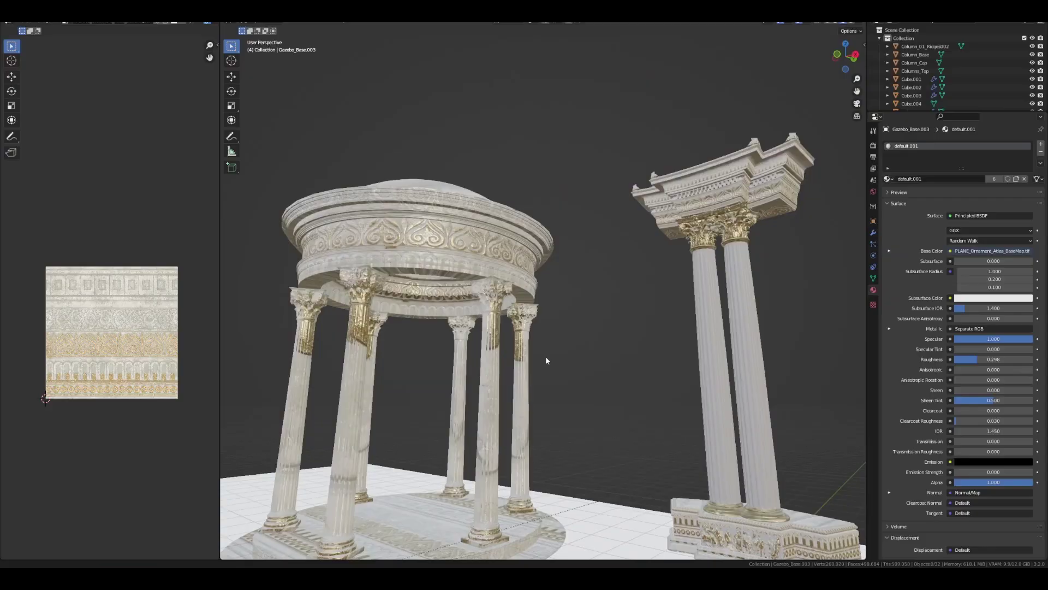
pyautogui.press('Tab')
pyautogui.hotkey('shift', 'z')
pyautogui.press('KP_3')
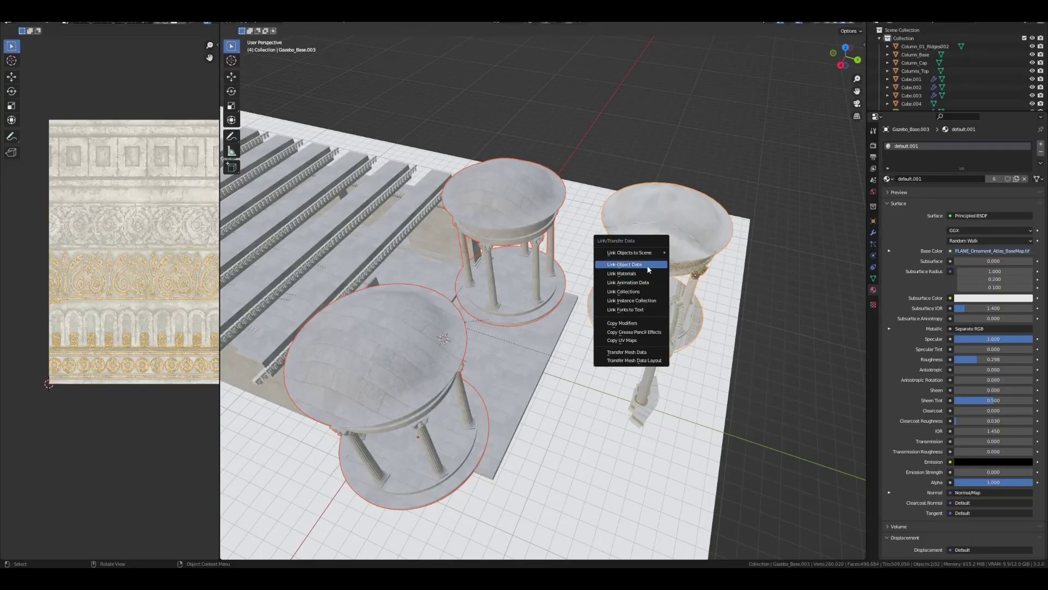
# - Link Object Data from the textured gazebo to the others and export the scene as FBX
pyautogui.click(647, 265)
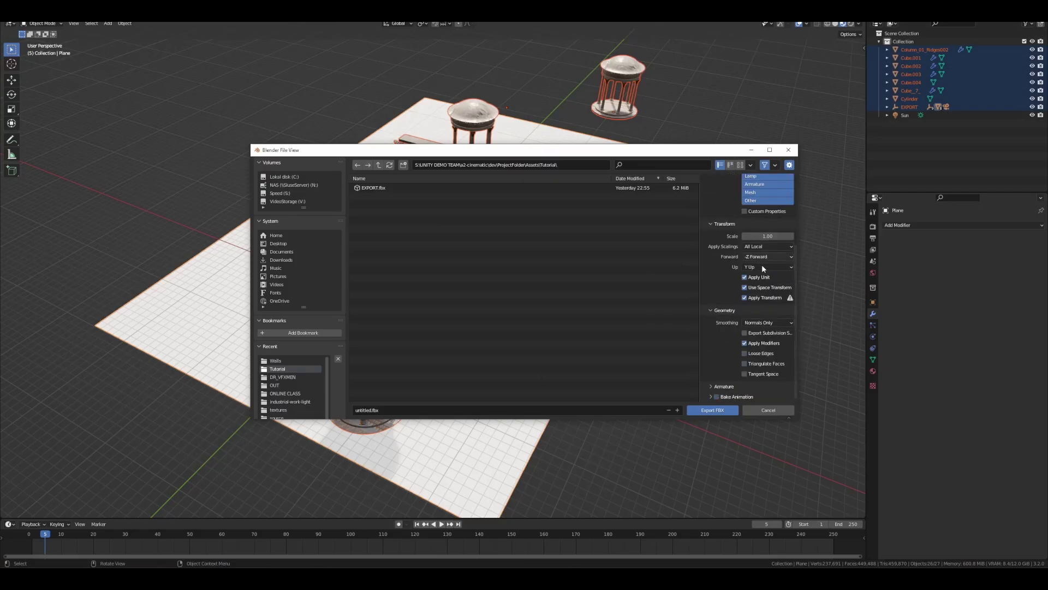
pyautogui.press('Return')
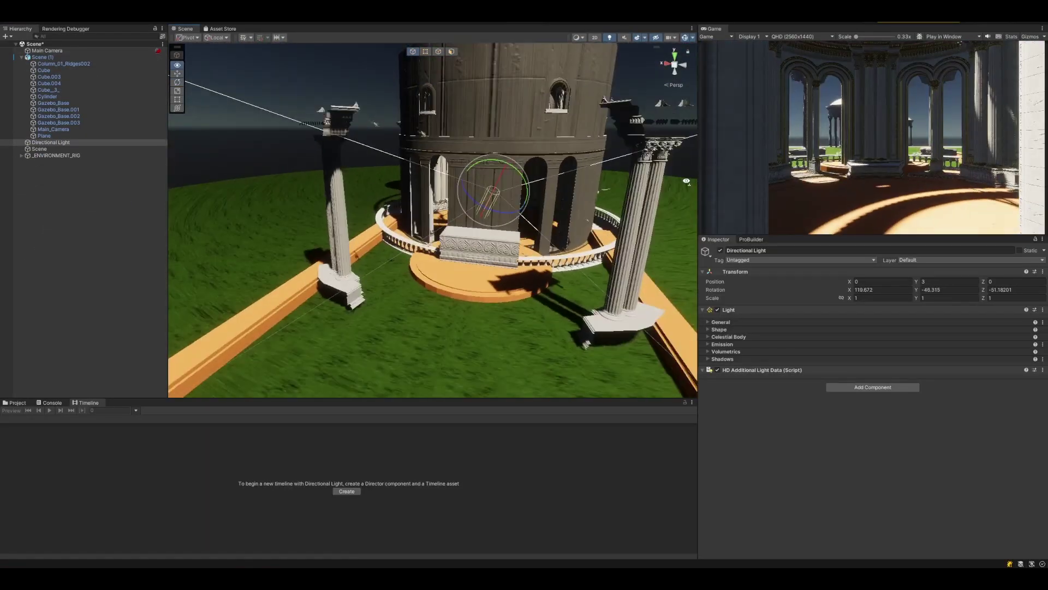
pyautogui.click(501, 215)
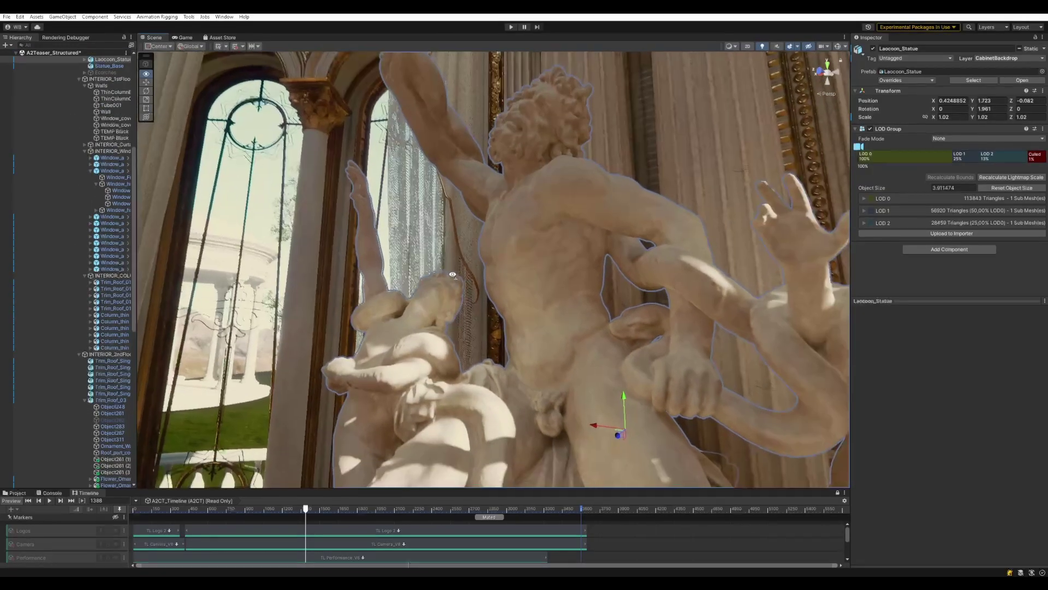
pyautogui.moveTo(453, 274)
pyautogui.keyDown('alt'); pyautogui.mouseDown()
pyautogui.moveTo(510, 360)
pyautogui.moveTo(601, 325)
pyautogui.mouseUp(); pyautogui.keyUp('alt')
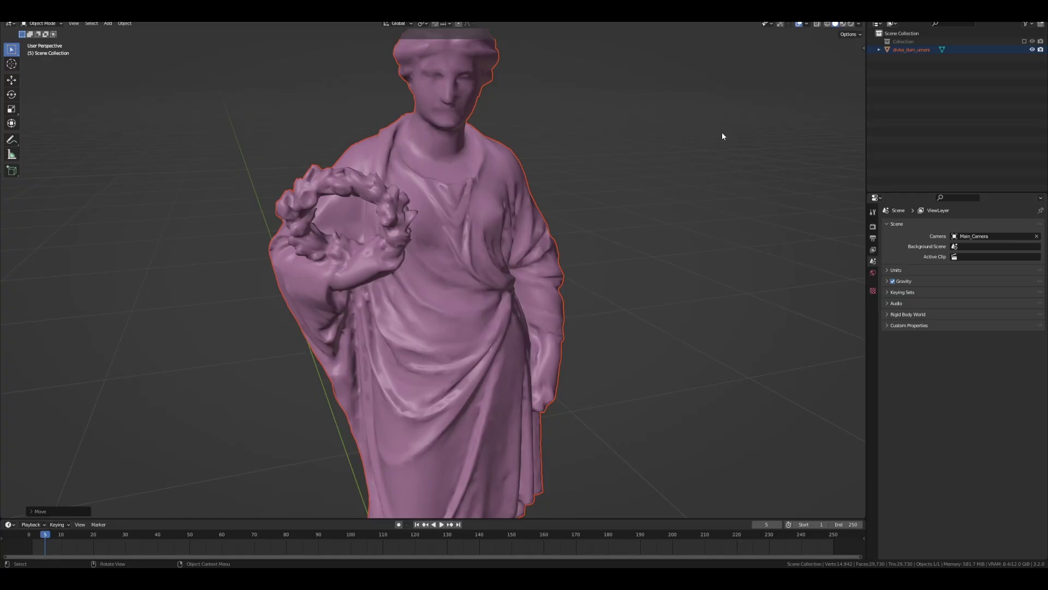
pyautogui.moveTo(722, 132); pyautogui.dragTo(523, 210, button='middle')
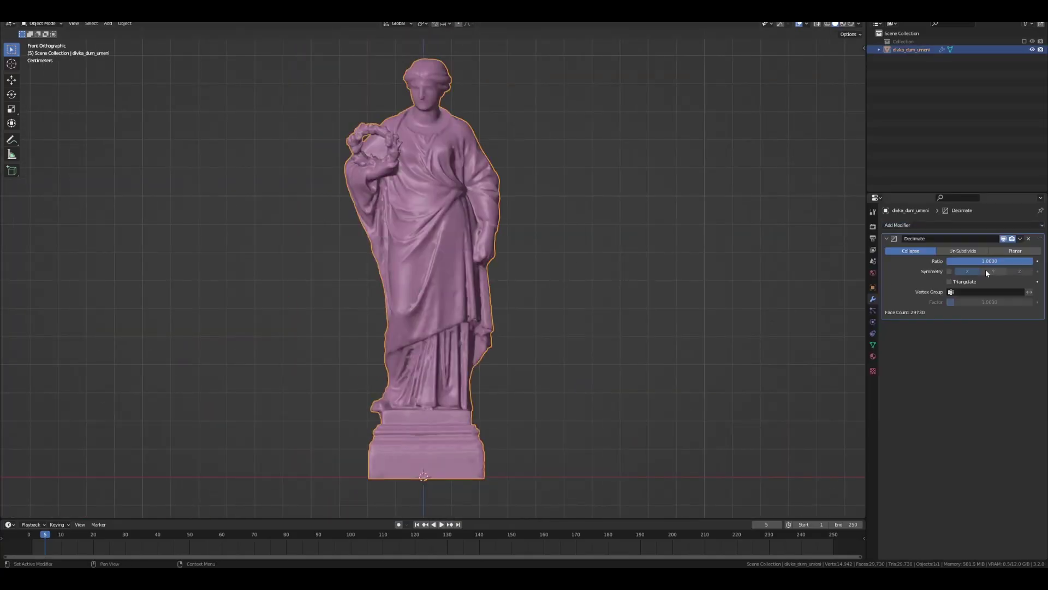
pyautogui.moveTo(989, 261); pyautogui.dragTo(1015, 261)
pyautogui.click(826, 23)
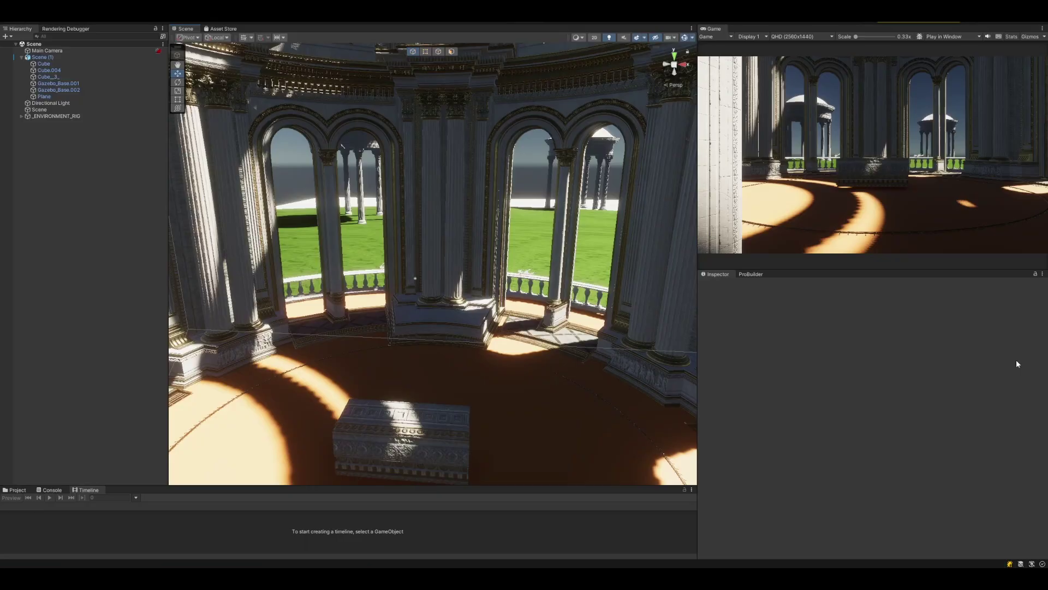
# - Select the Directional Light and rotate it to reshape the temple floor shadows
pyautogui.click(471, 328)
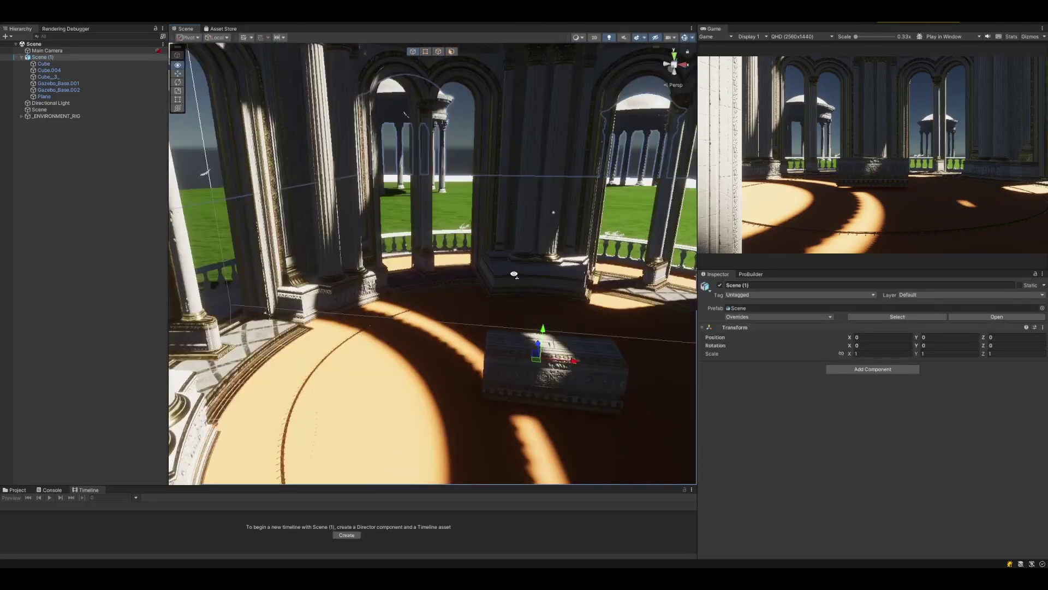
pyautogui.click(513, 275)
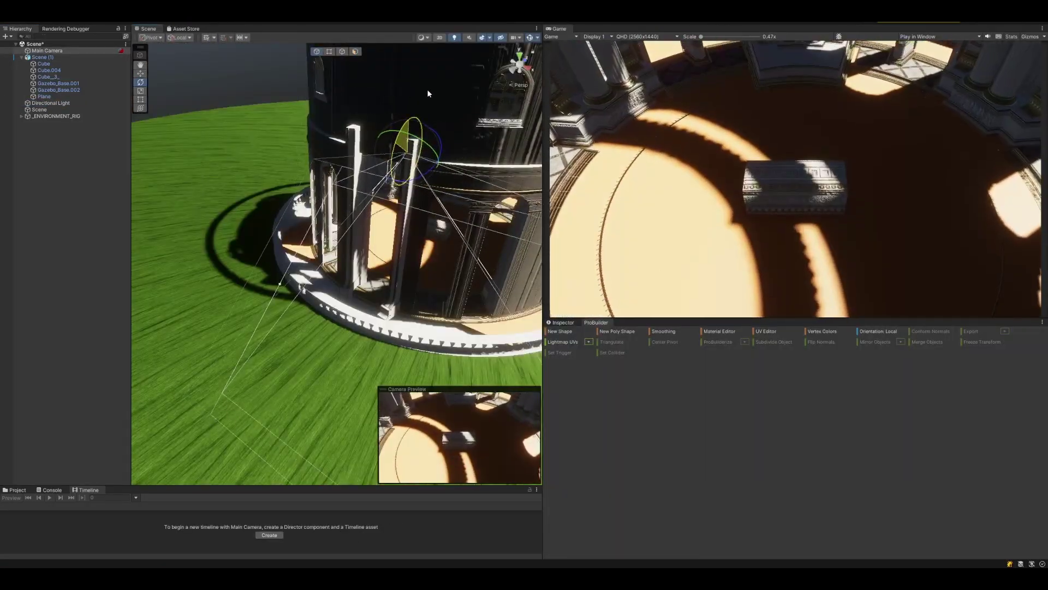
pyautogui.click(414, 131)
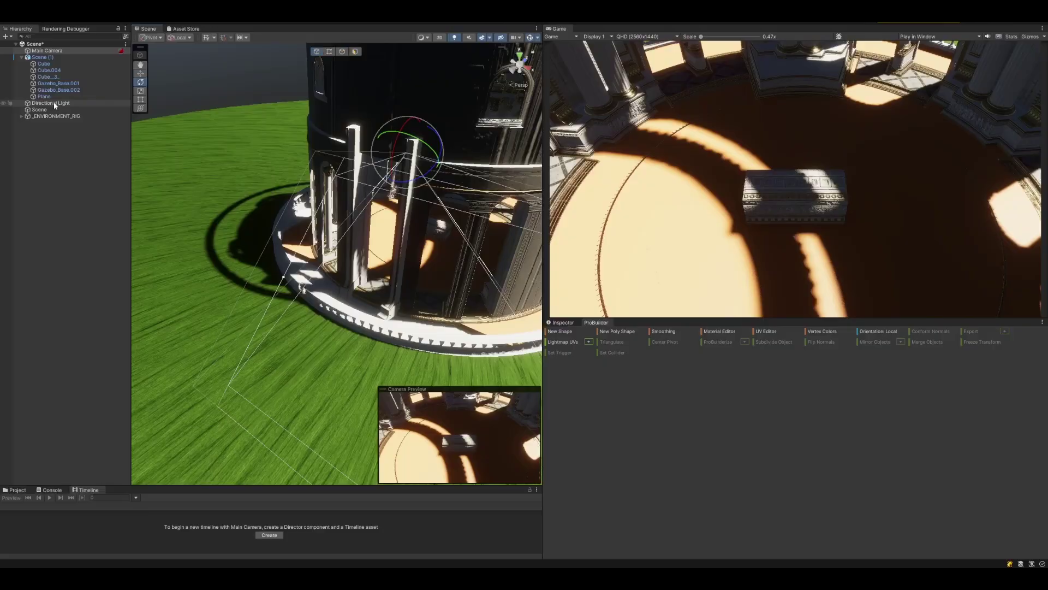
pyautogui.moveTo(469, 190)
pyautogui.mouseDown()
pyautogui.moveTo(422, 218)
pyautogui.moveTo(498, 209)
pyautogui.mouseUp()
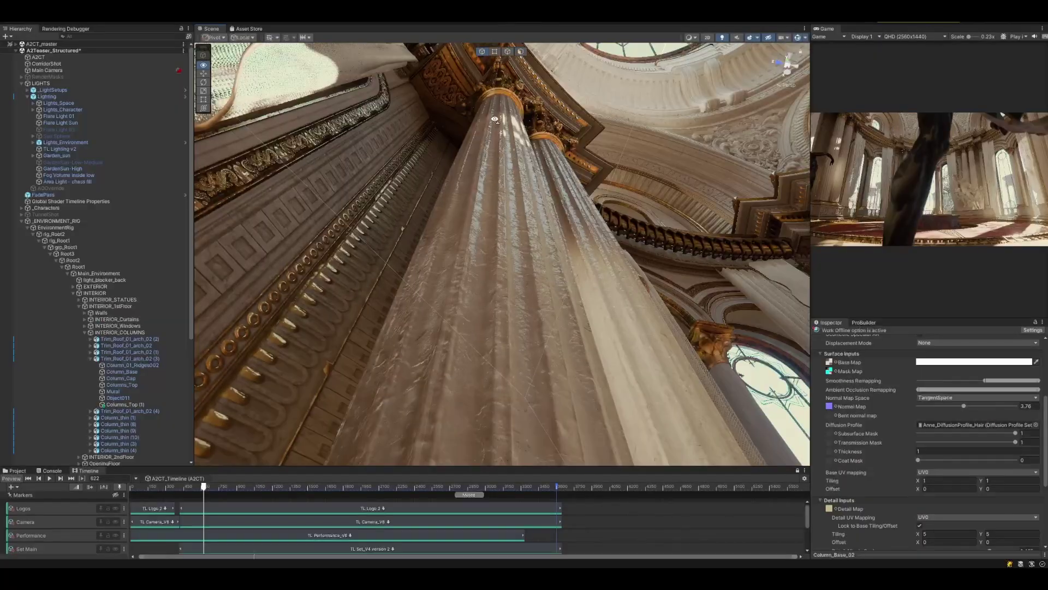
# - Lower the column material's minimum Smoothness Remapping and its Normal Map strength
pyautogui.moveTo(951, 381)
pyautogui.mouseDown()
pyautogui.moveTo(908, 380)
pyautogui.moveTo(981, 381)
pyautogui.mouseUp()
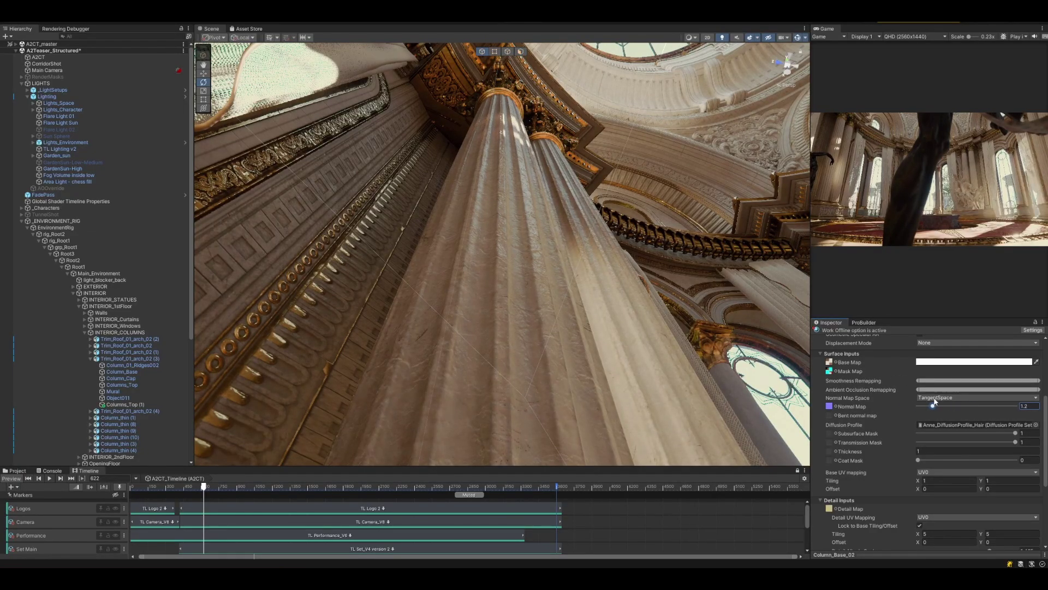
pyautogui.moveTo(973, 404); pyautogui.dragTo(952, 405)
pyautogui.moveTo(330, 270)
pyautogui.mouseDown(button='right')
pyautogui.moveTo(348, 334)
pyautogui.moveTo(459, 271)
pyautogui.mouseUp(button='right')
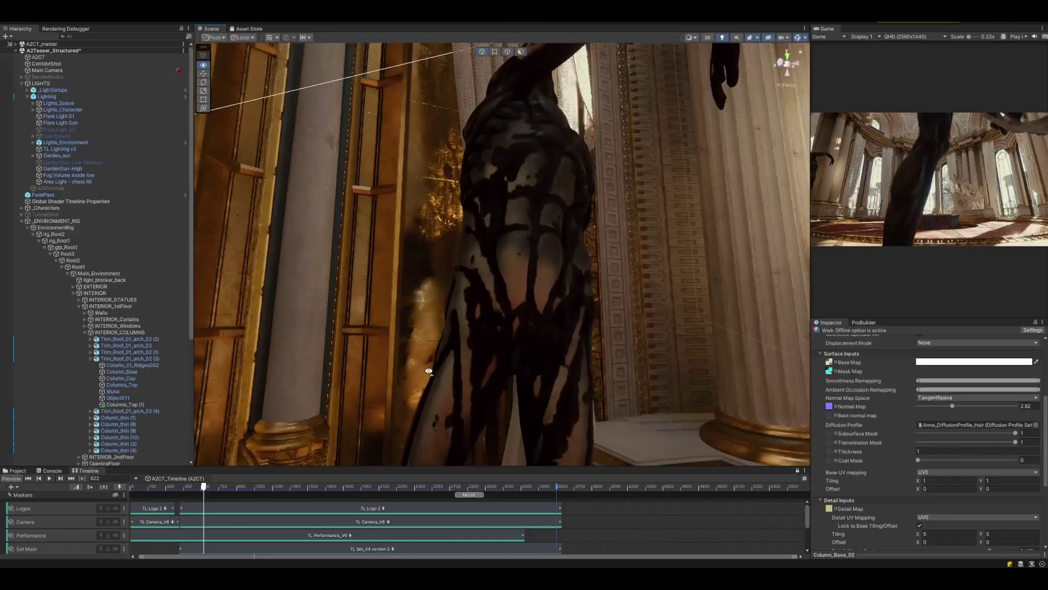
# - Tint the Carpet_02 Base Map colour red
pyautogui.click(508, 344)
pyautogui.click(933, 392)
pyautogui.moveTo(995, 414)
pyautogui.mouseDown()
pyautogui.moveTo(1003, 427)
pyautogui.moveTo(983, 416)
pyautogui.mouseUp()
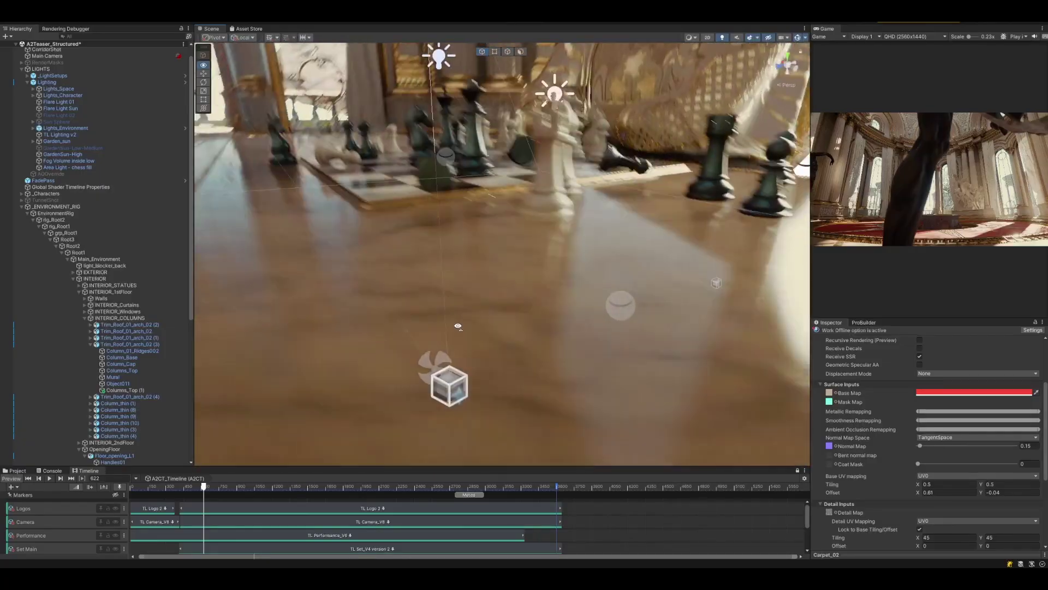
# - Raise the Smoothness Remapping on the Desk_tpp top surface to make it glossier
pyautogui.moveTo(580, 259)
pyautogui.mouseDown(button='right')
pyautogui.moveTo(458, 330)
pyautogui.moveTo(640, 284)
pyautogui.mouseUp(button='right')
pyautogui.click(640, 284)
pyautogui.click(629, 286)
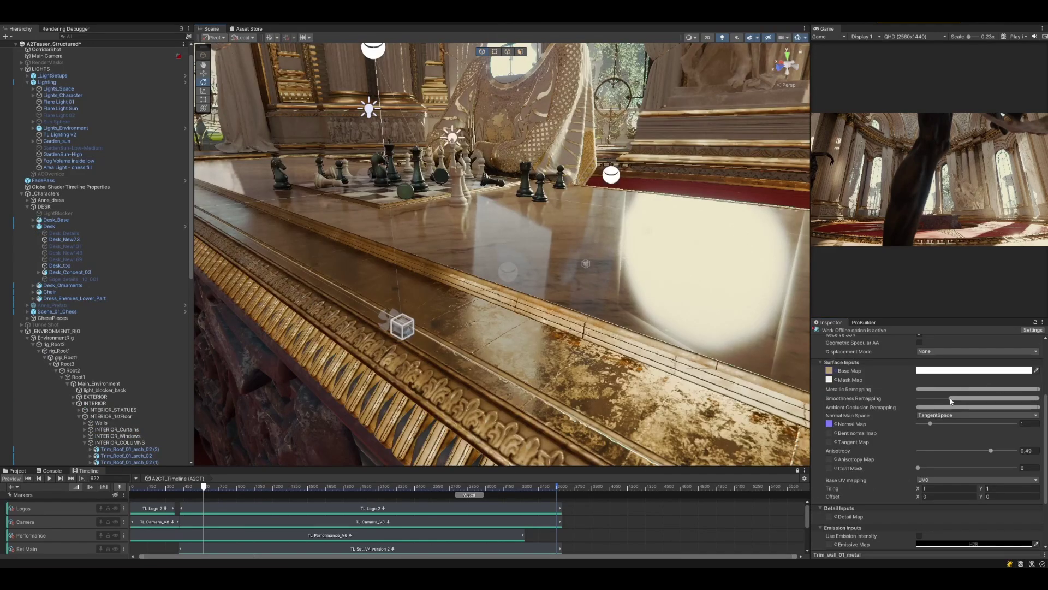
pyautogui.moveTo(964, 397); pyautogui.dragTo(1022, 397)
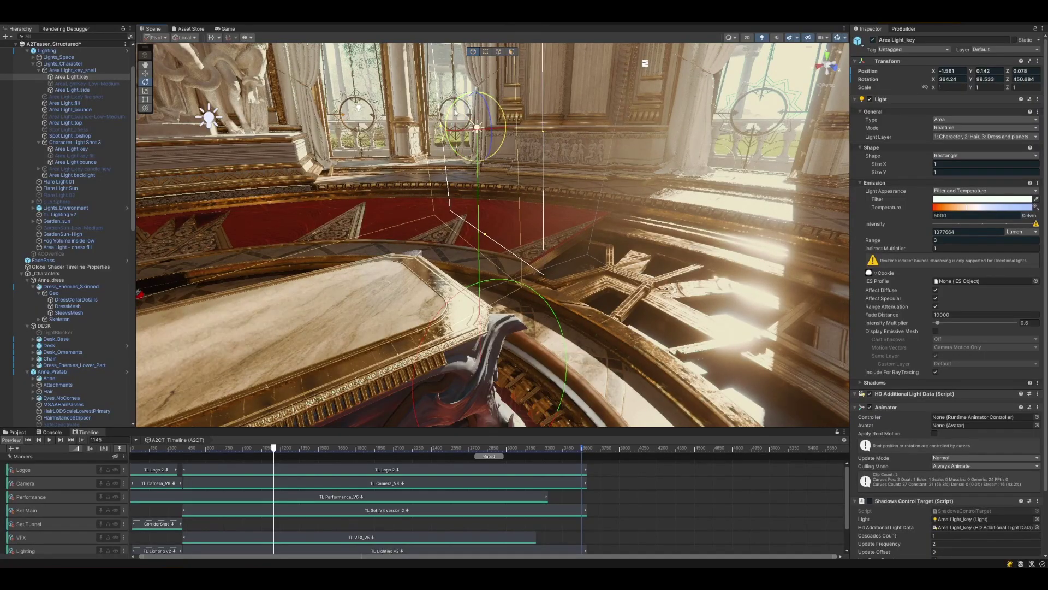
# - Rotate Area Light_key over the desk and scrub the Timeline back to an earlier frame
pyautogui.moveTo(475, 124); pyautogui.dragTo(457, 120)
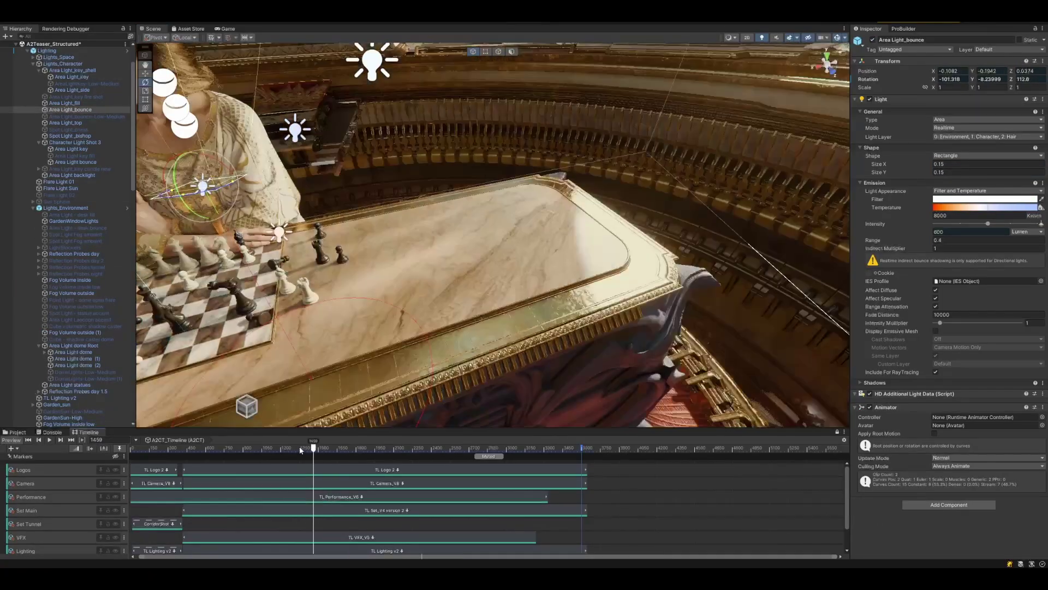
pyautogui.moveTo(301, 446)
pyautogui.mouseDown()
pyautogui.moveTo(216, 452)
pyautogui.moveTo(335, 455)
pyautogui.moveTo(209, 456)
pyautogui.moveTo(274, 449)
pyautogui.mouseUp()
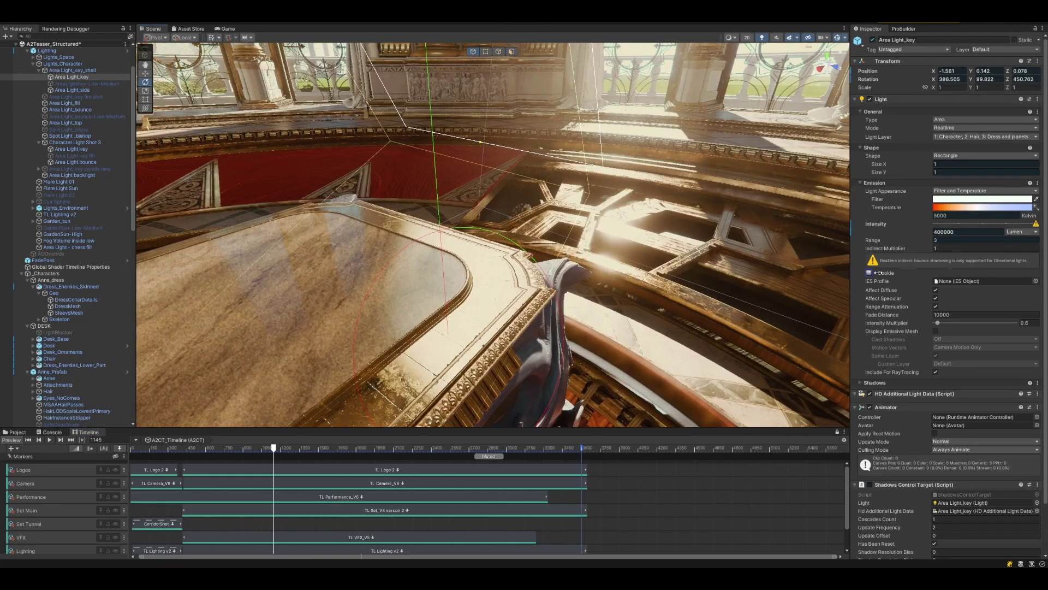
# - Preview cookie textures on Area Light_key, including Cookie_01, cookie_02, round and window patterns
pyautogui.click(878, 273)
pyautogui.click(748, 362)
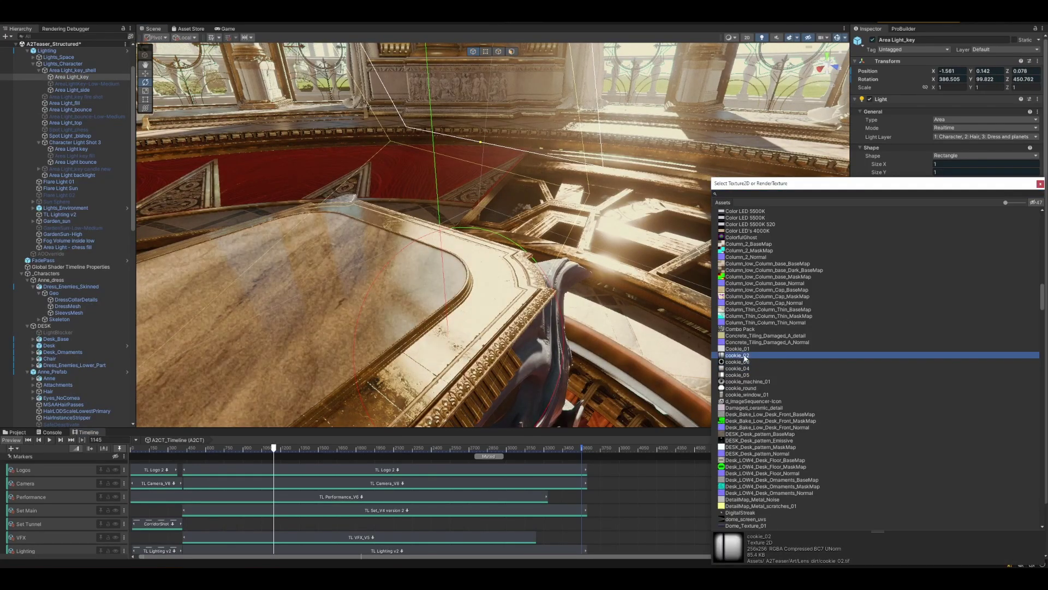
pyautogui.click(745, 349)
pyautogui.click(747, 356)
pyautogui.click(745, 349)
pyautogui.click(746, 349)
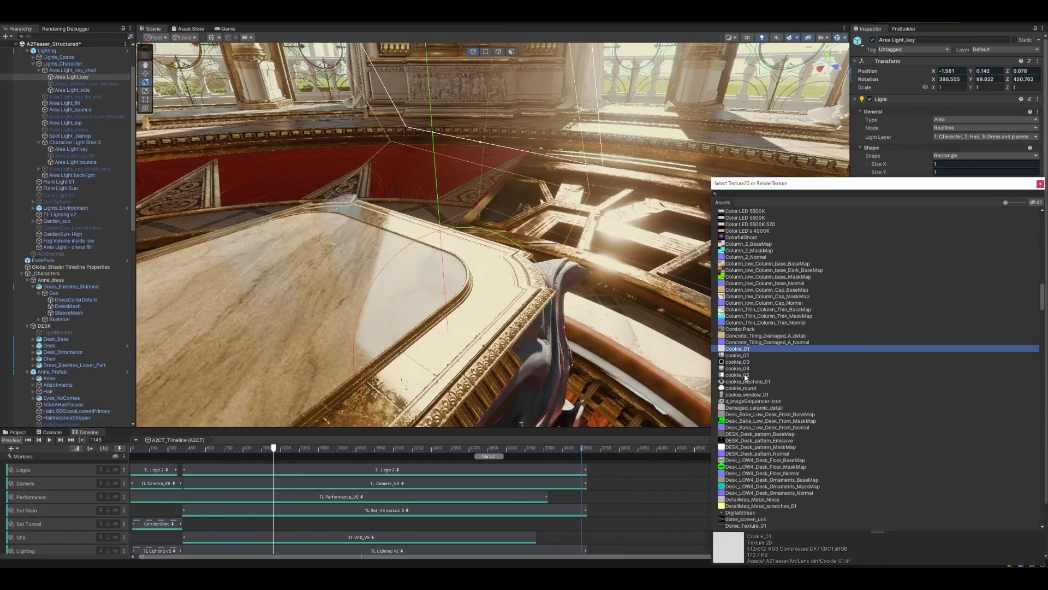
pyautogui.click(744, 388)
pyautogui.click(740, 394)
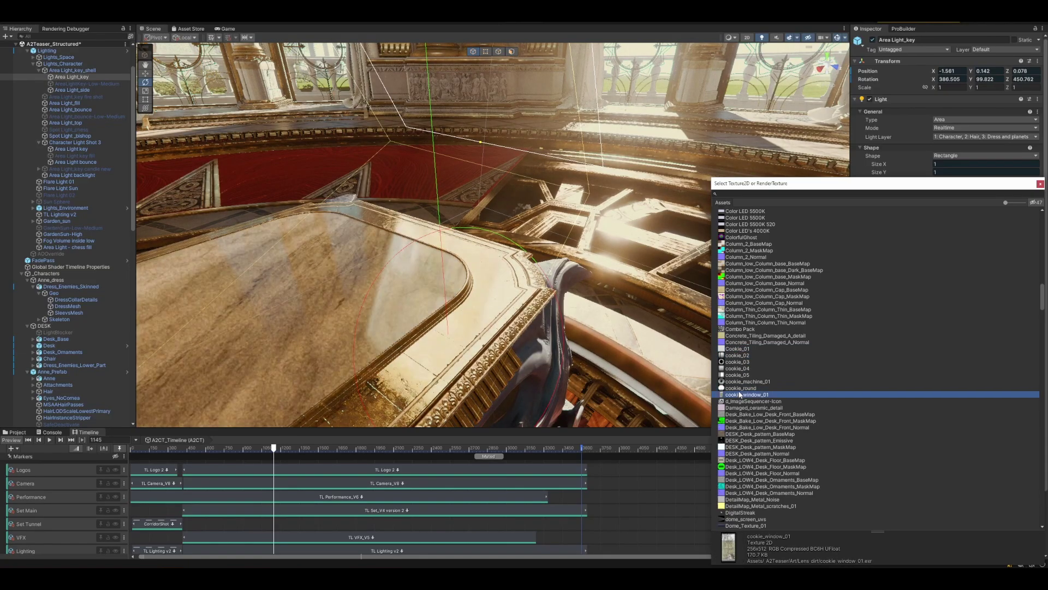
pyautogui.click(740, 367)
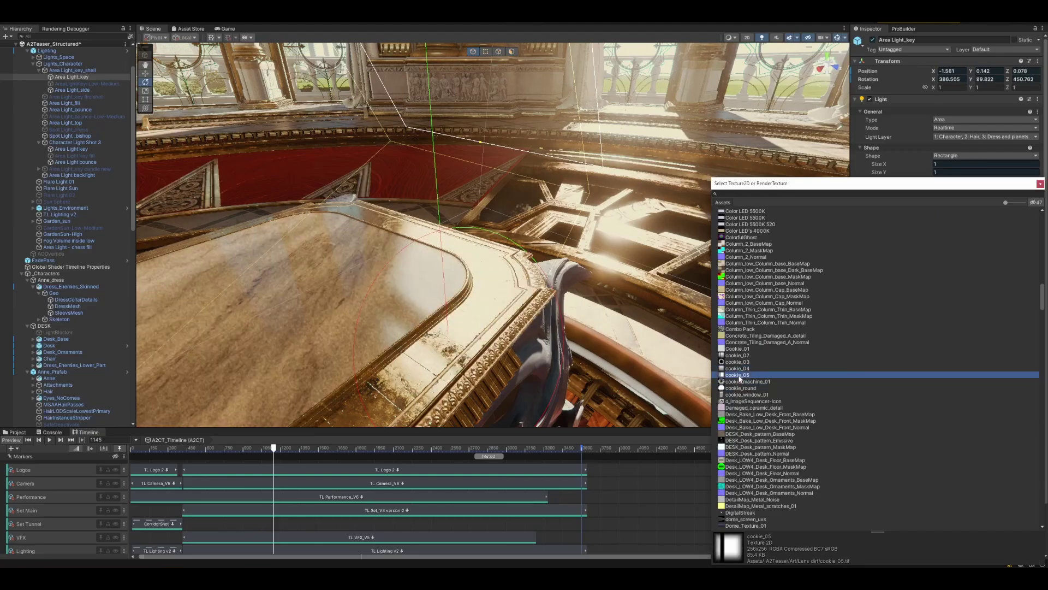
pyautogui.click(739, 368)
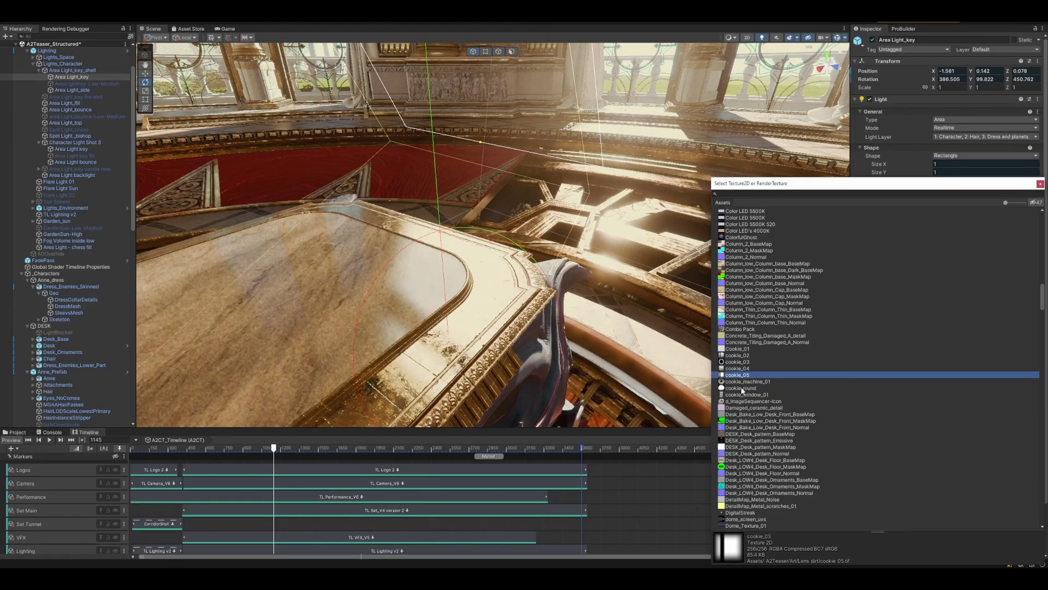